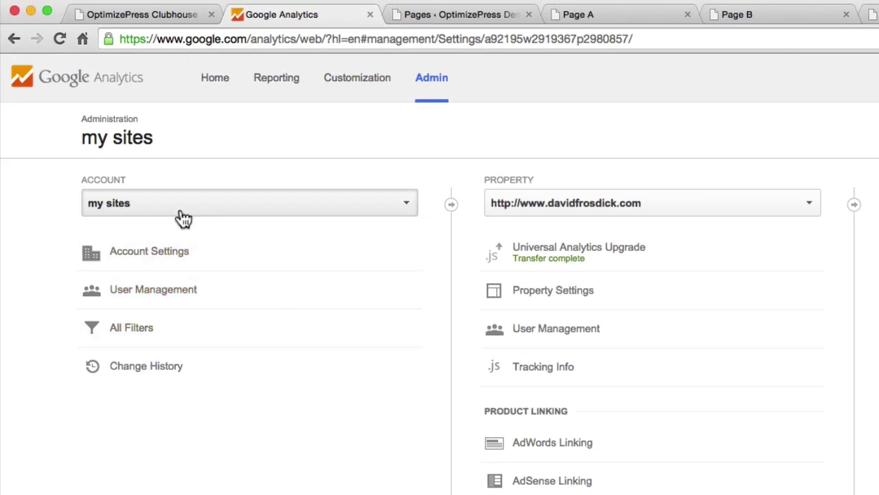
- Start a new Google Analytics account for a website and name the account OptimizePress Demo
left_click(213, 212)
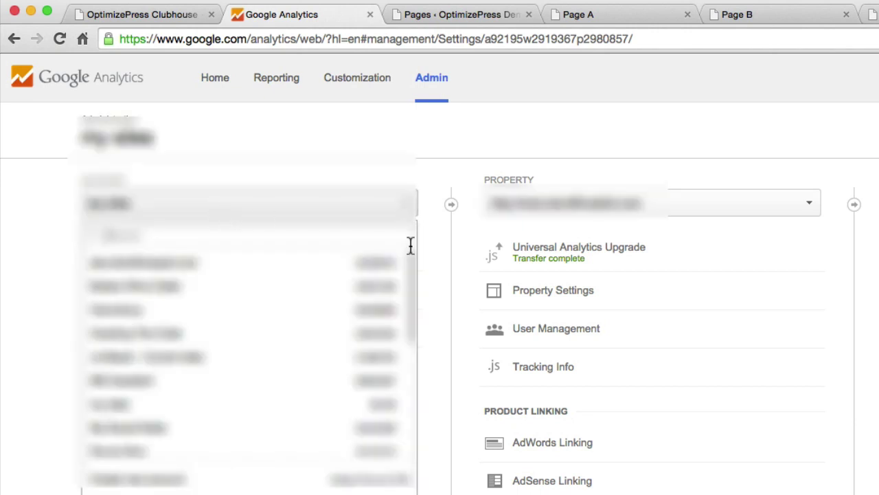
left_click(400, 267)
left_click(412, 210)
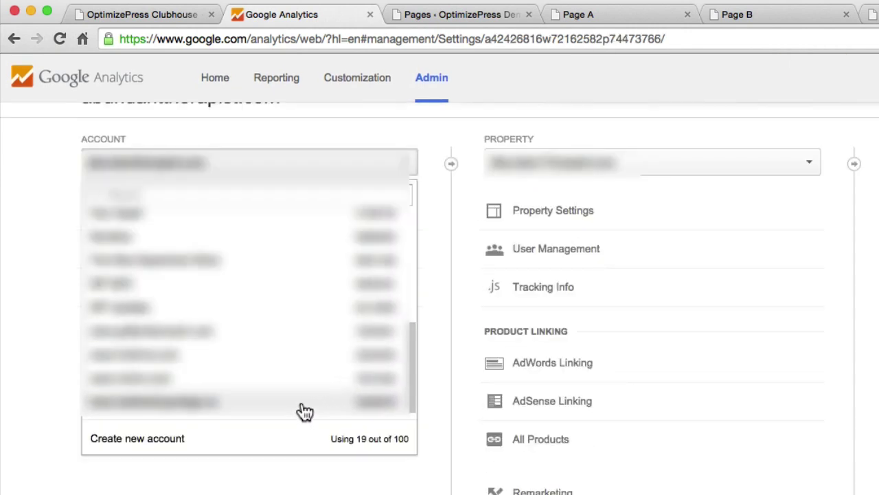
left_click(163, 447)
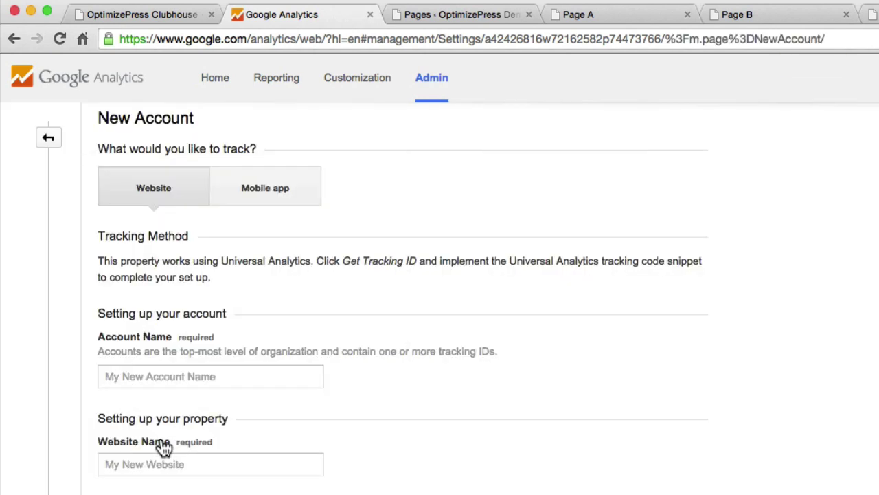
left_click(215, 377)
type("OptimizePress Demo")
left_click(441, 391)
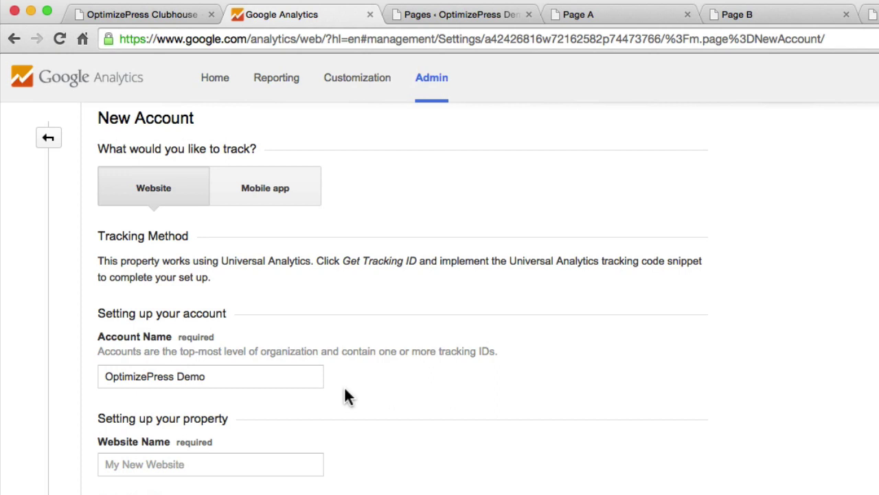
- Copy the account name OptimizePress Demo into the website name field
left_click(270, 381)
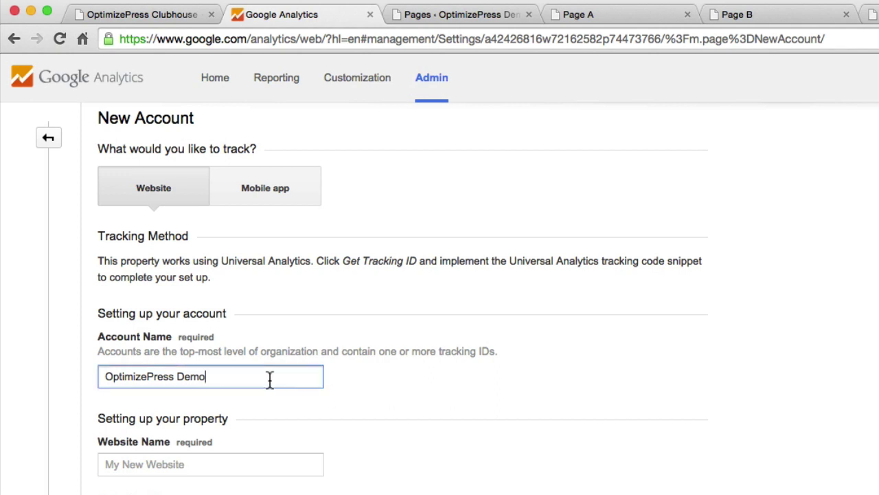
double_click(271, 380)
triple_click(238, 376)
key("super+c")
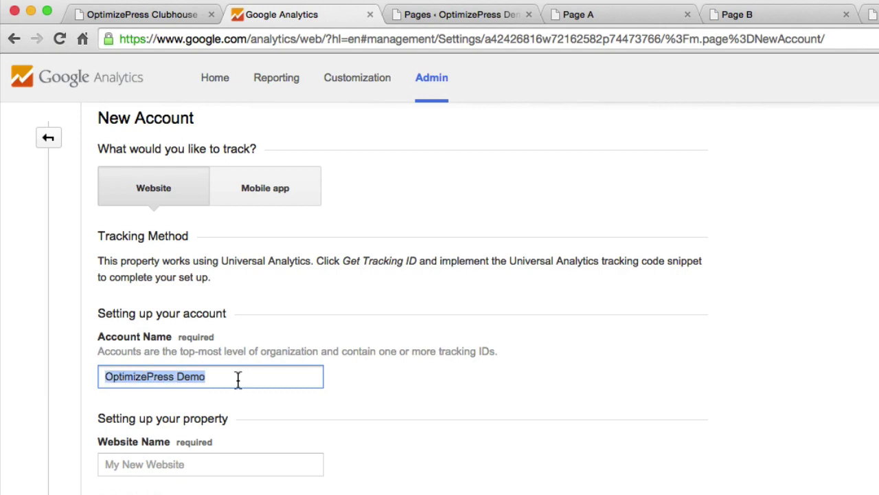
left_click(200, 467)
key("super+v")
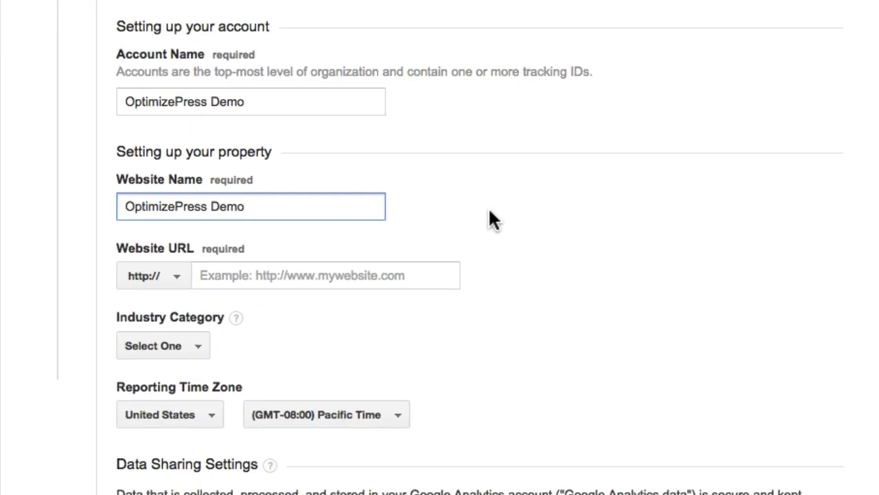
- Copy the domain optimizepressmastery.com from the WordPress Pages address and return to the Google Analytics account form
left_click(337, 275)
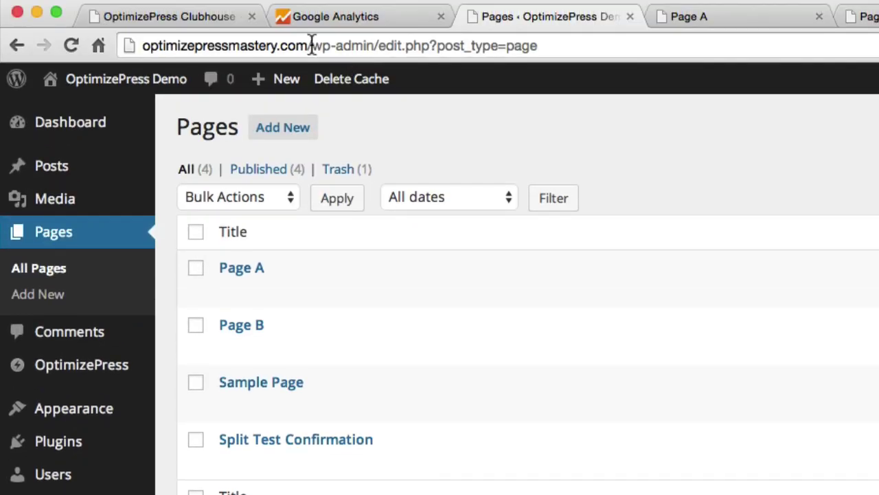
left_click_drag(311, 45, 143, 46)
key("ctrl+c")
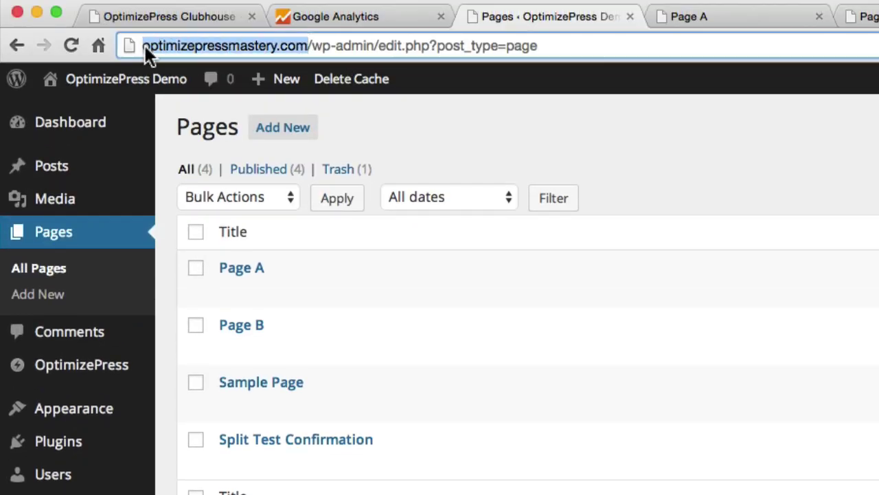
left_click(324, 17)
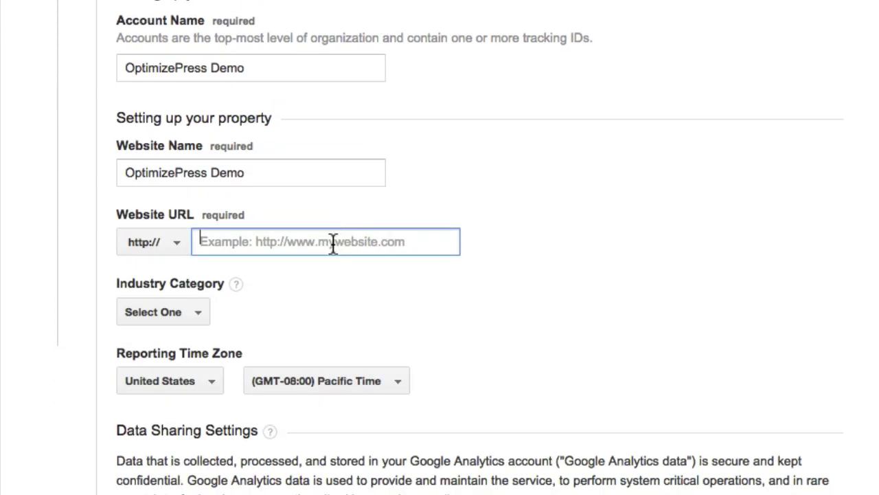
key("ctrl+v")
key("BackSpace")
left_click(231, 241)
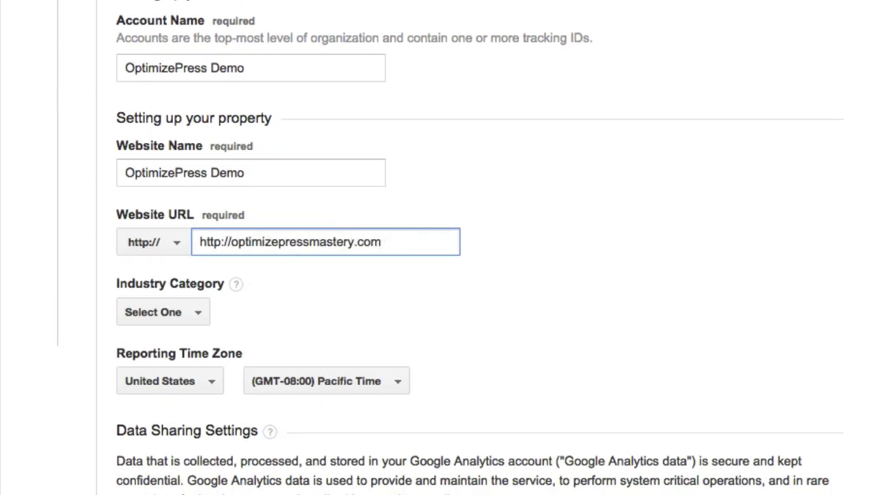
key("BackSpace")
key("BackSpace")
key("BackSpace")
key("BackSpace")
key("BackSpace")
key("BackSpace")
key("BackSpace")
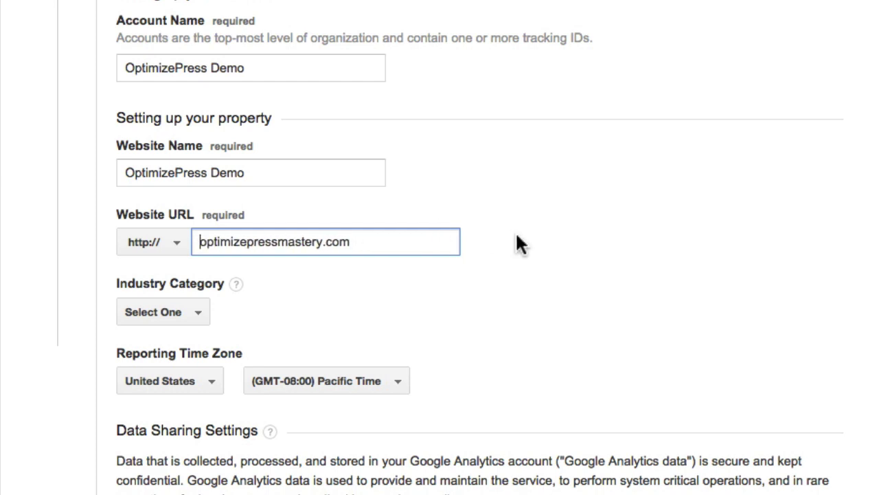
- Set the industry category to Computers and Electronics
scroll(249, 285, "up", 1)
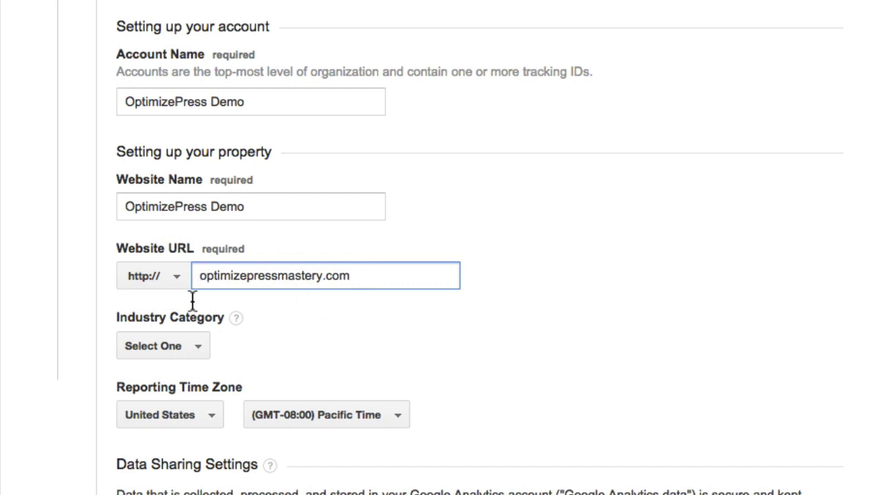
left_click(189, 349)
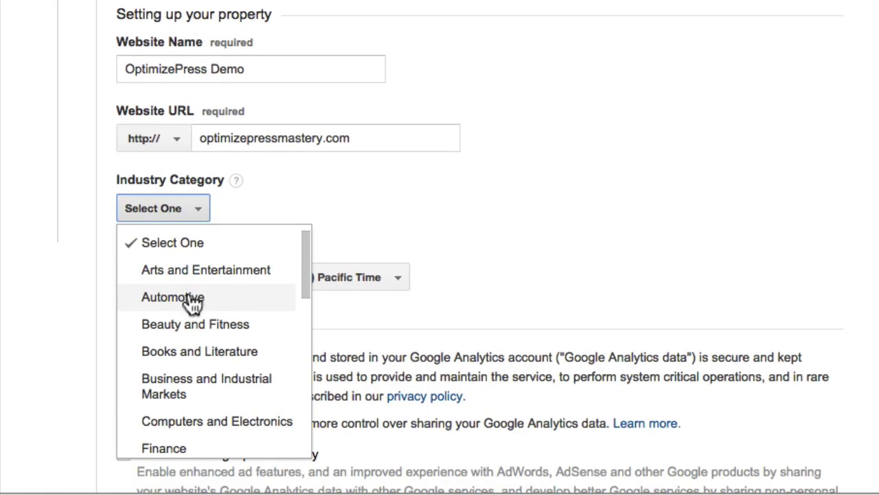
left_click(190, 295)
left_click(184, 211)
scroll(194, 414, "down", 1)
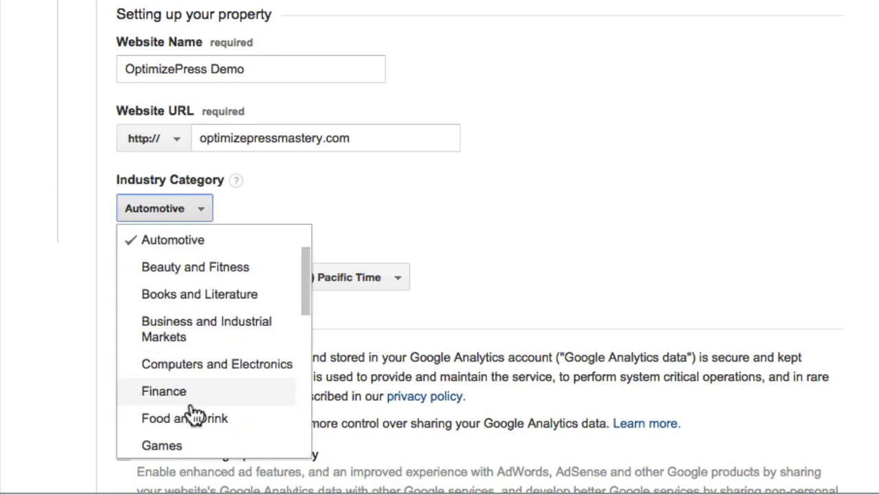
left_click(206, 362)
- Set the reporting time zone country to United Kingdom
scroll(559, 166, "down", 3)
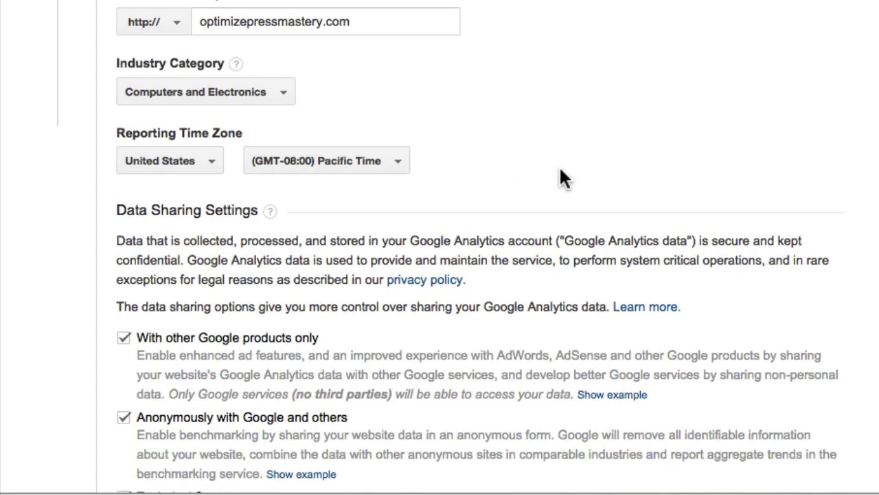
left_click(210, 171)
scroll(206, 303, "down", 3)
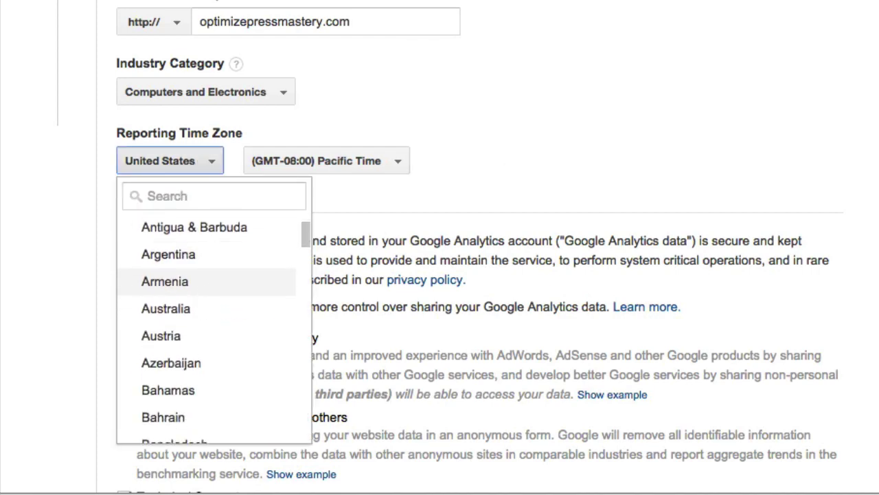
left_click(216, 192)
type("un")
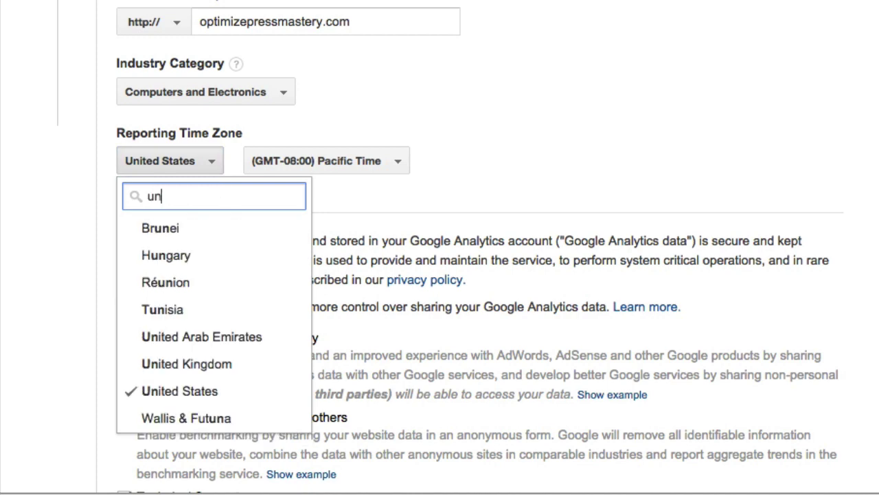
left_click(218, 371)
- Turn off all four data sharing options and request the tracking ID
scroll(637, 161, "down", 5)
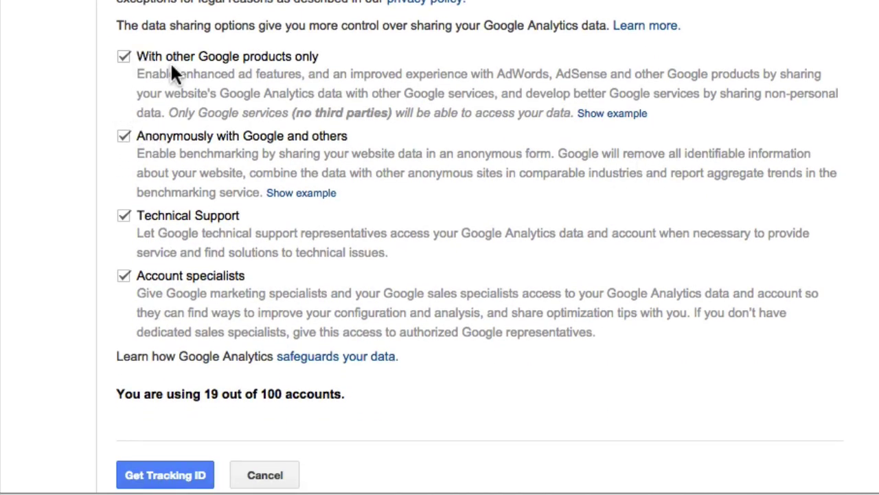
left_click(124, 56)
left_click(125, 216)
left_click(120, 283)
left_click(177, 481)
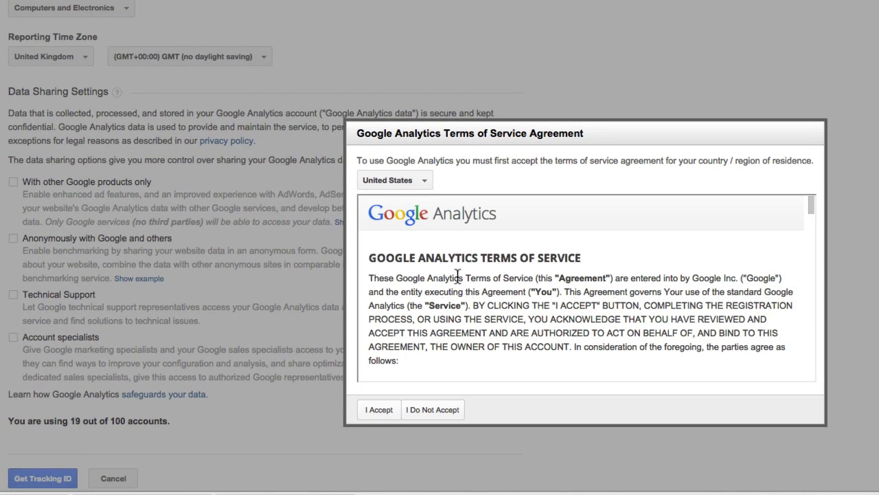
- Choose United Kingdom as the terms of service country and accept the agreement
left_click(427, 181)
left_click(421, 204)
type("un")
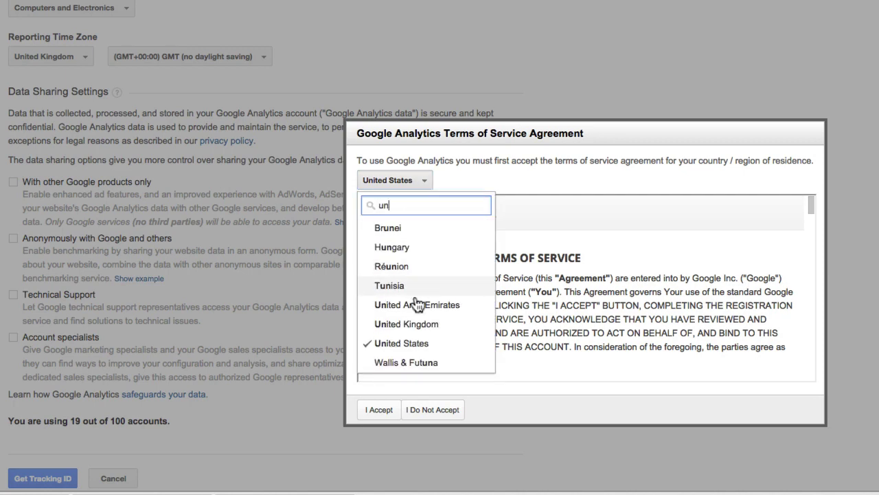
left_click(416, 323)
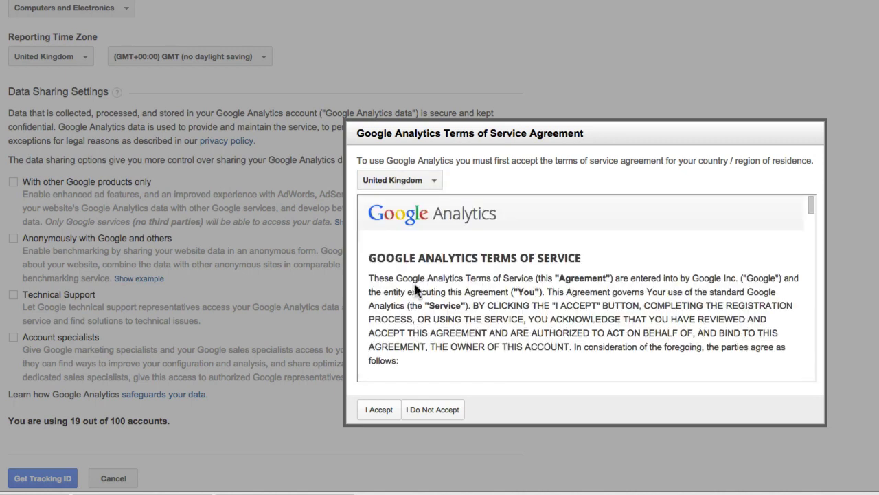
left_click(389, 411)
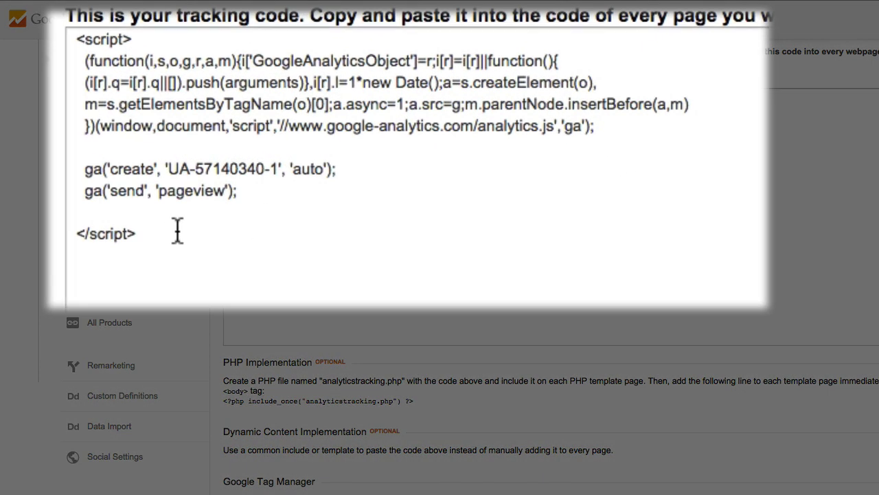
- Copy the entire website tracking script, from the opening to the closing script tag
left_click_drag(286, 197, 228, 135)
left_click_drag(73, 117, 75, 38)
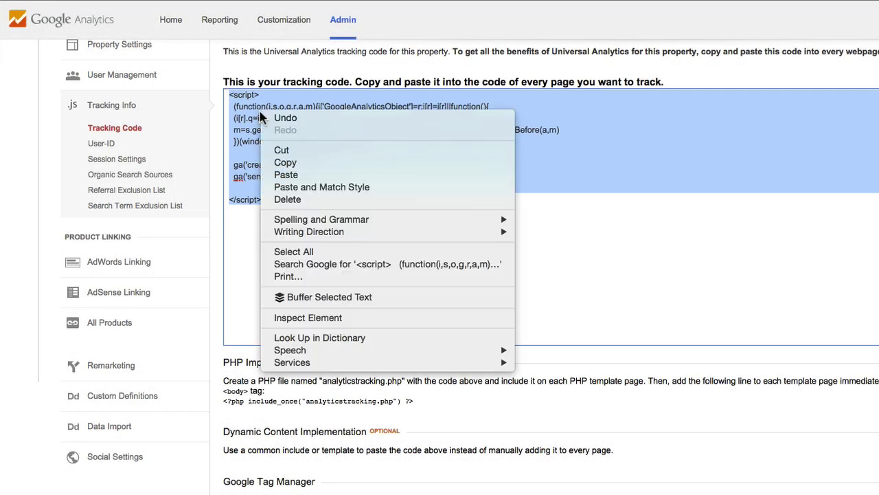
right_click(259, 112)
left_click(286, 163)
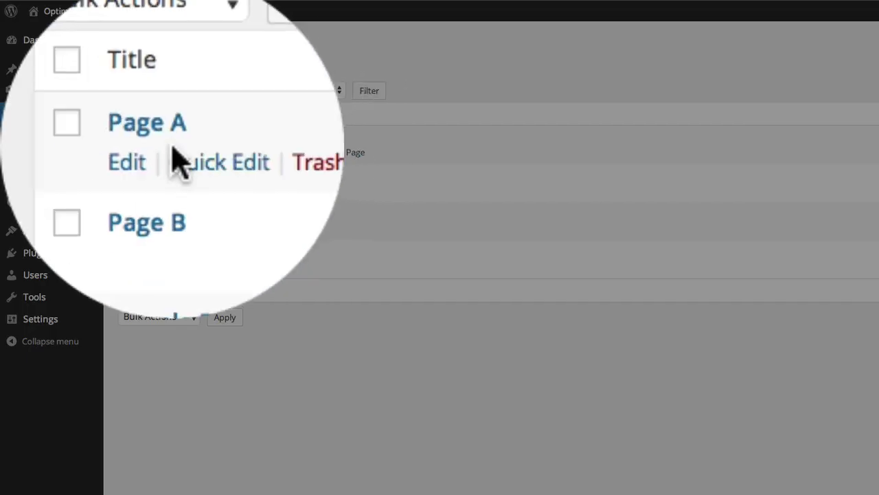
- In WordPress, open the OptimizePress dashboard's Analytics and Tracking settings and expand the Analytics & Tracking section
mouse_move(76, 199)
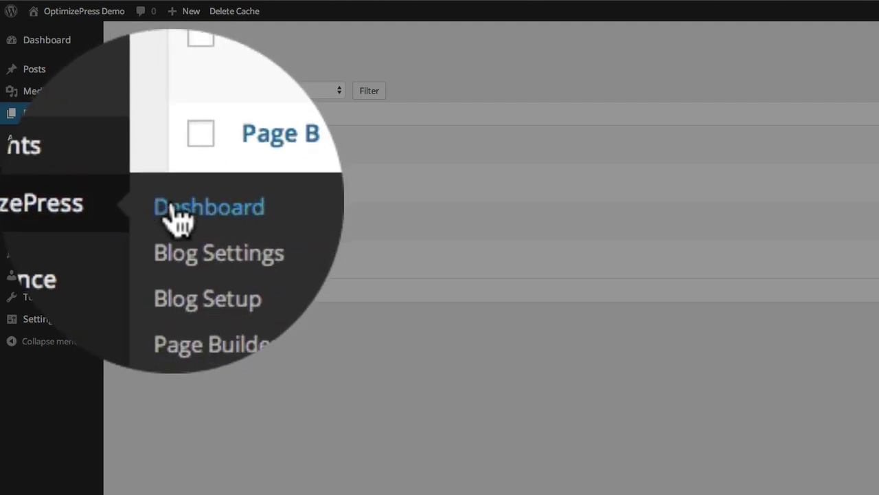
left_click(129, 163)
left_click(179, 217)
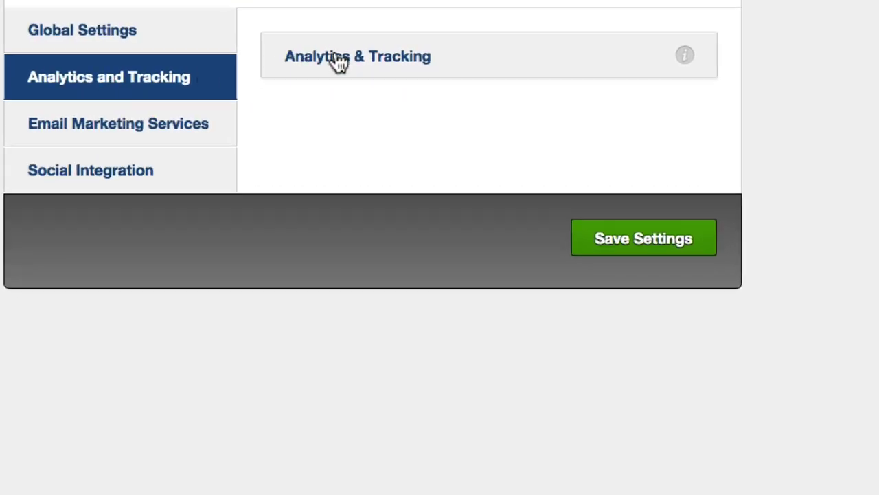
left_click(339, 60)
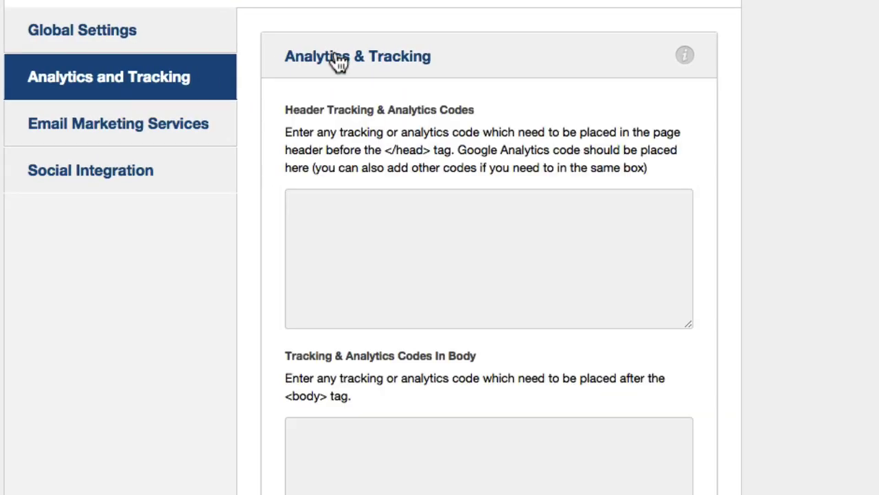
- Paste the tracking script into the Header Tracking & Analytics Codes box and save the settings
left_click(340, 247)
right_click(342, 243)
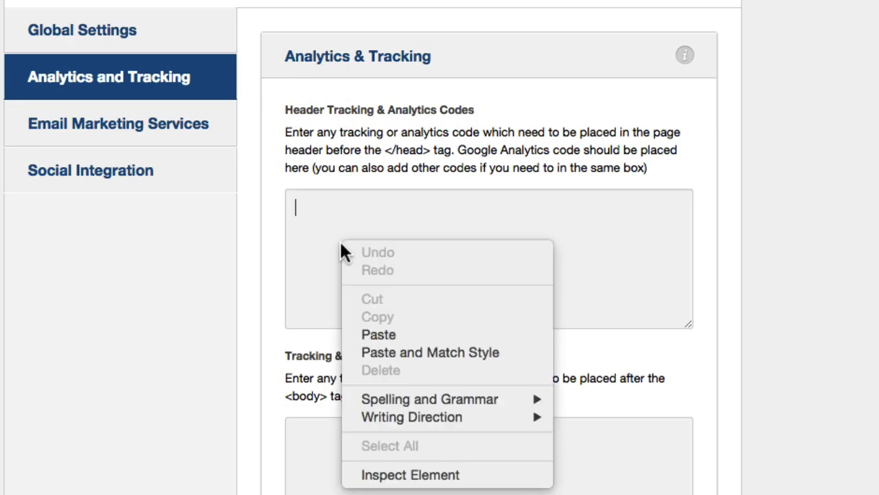
left_click(394, 333)
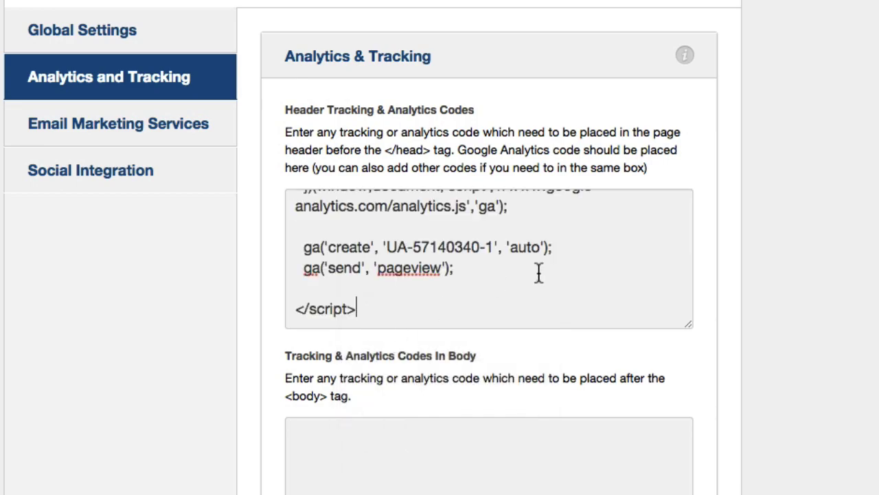
scroll(522, 275, "up", 5)
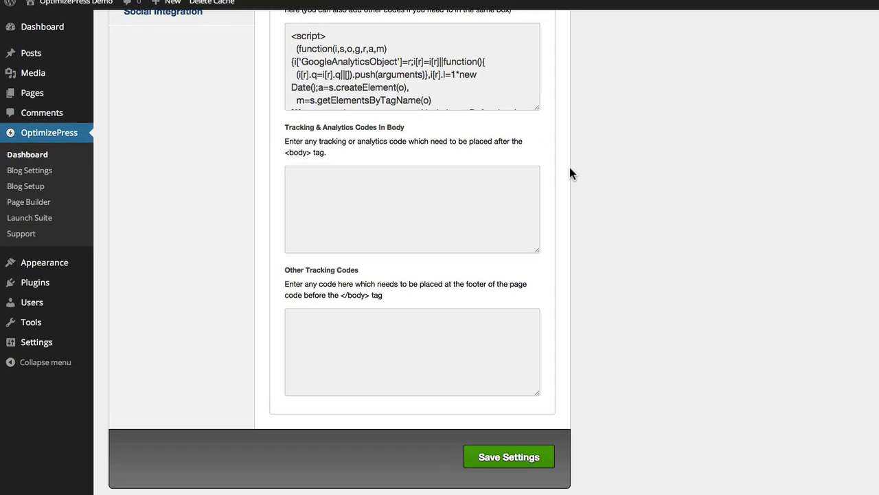
left_click(512, 459)
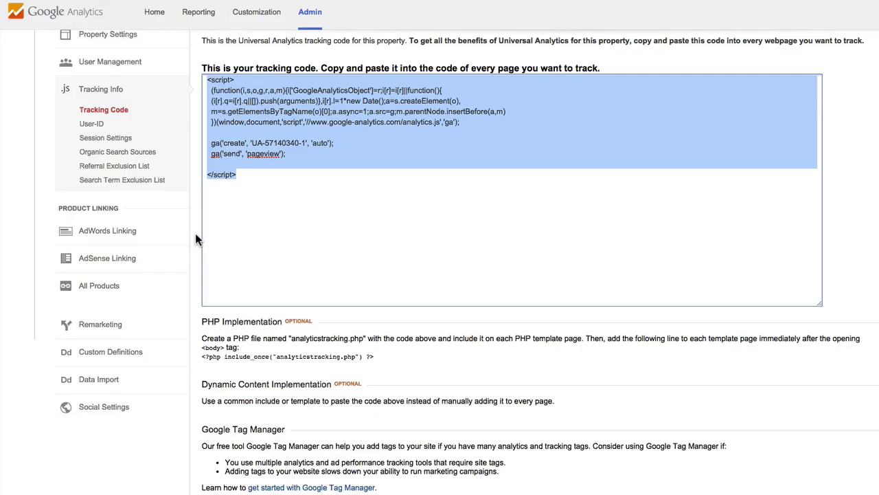
- Back in Google Analytics, open the Goals settings of the OptimizePress Demo account's All Web Site Data view
scroll(196, 237, "up", 3)
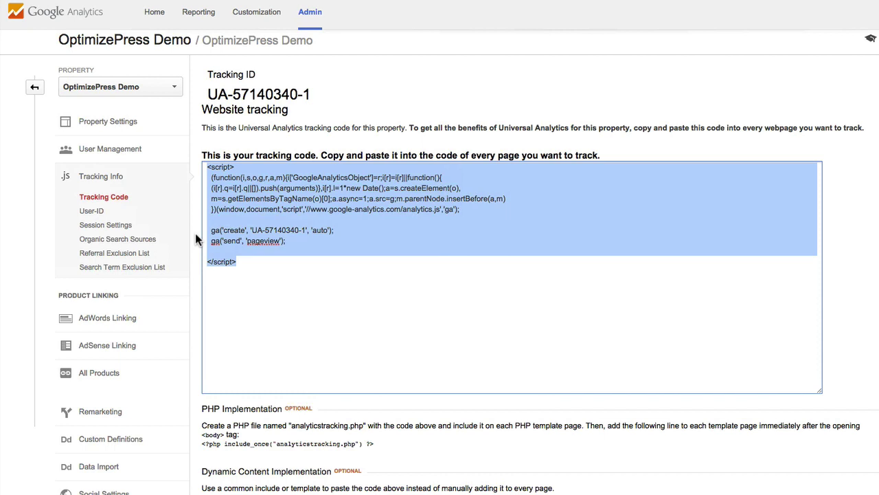
left_click(147, 41)
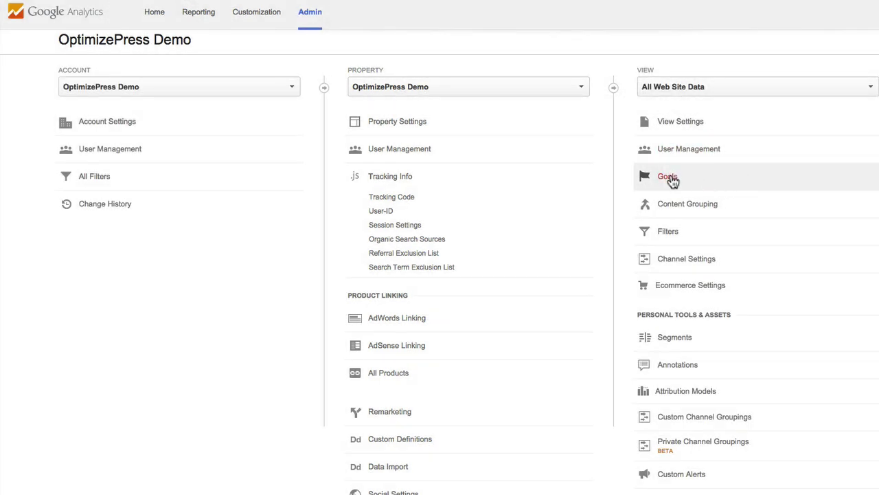
left_click(670, 178)
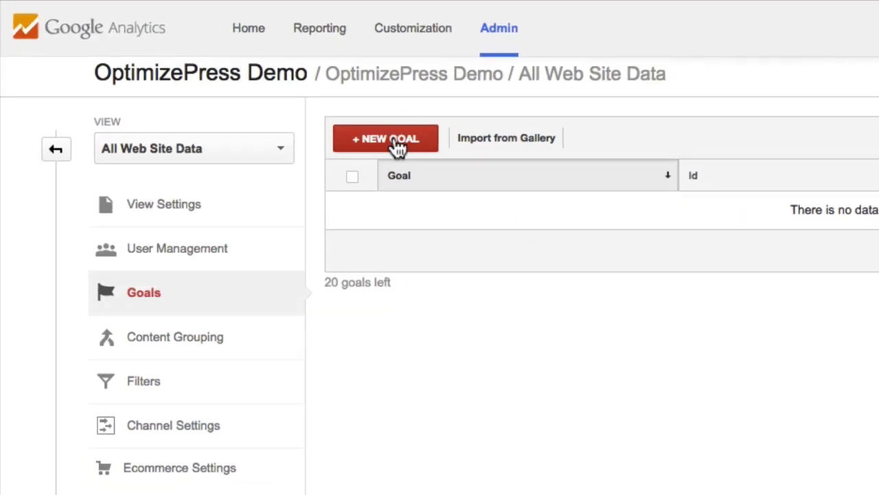
- Start a new goal for the All Web Site Data view using the Custom goal setup
left_click(399, 148)
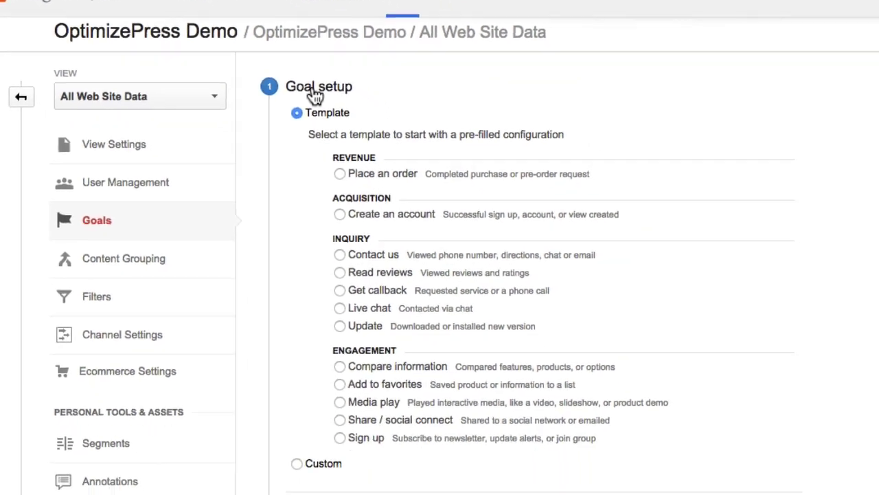
left_click(289, 455)
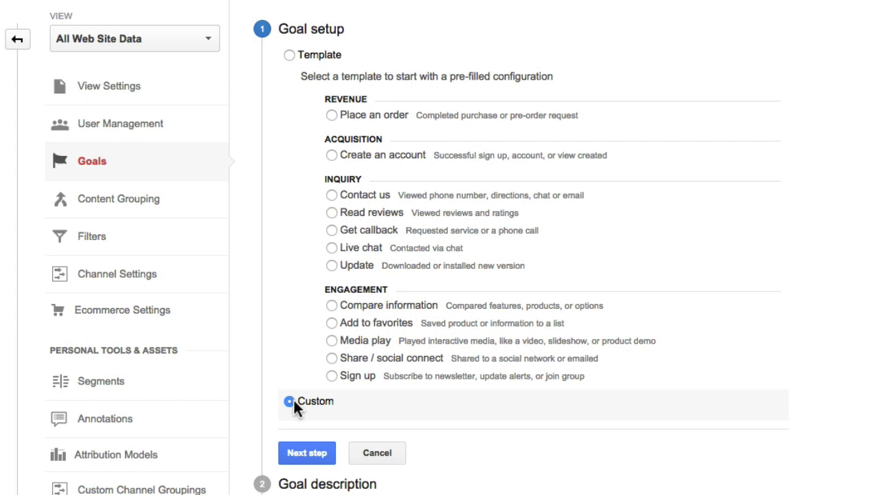
left_click(301, 454)
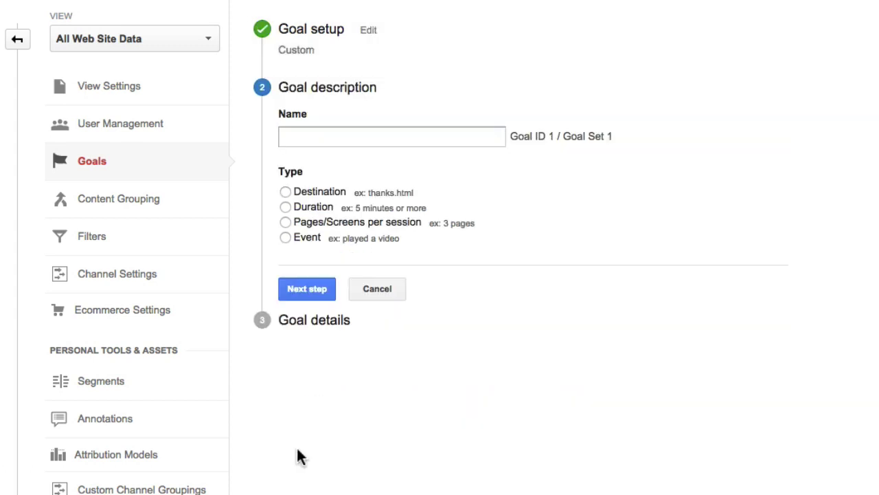
- Name the goal "Split Test", set its type to Destination, and continue to the goal details
left_click(299, 134)
type("Split Test")
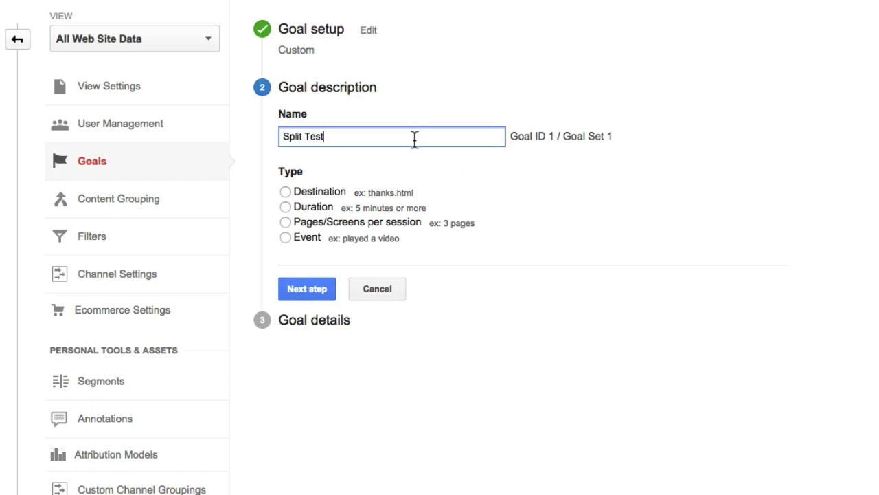
left_click(285, 193)
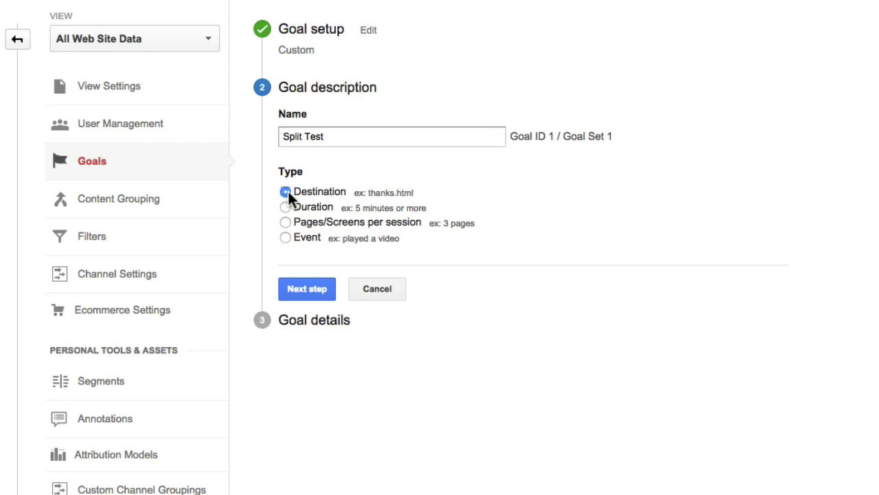
left_click(306, 287)
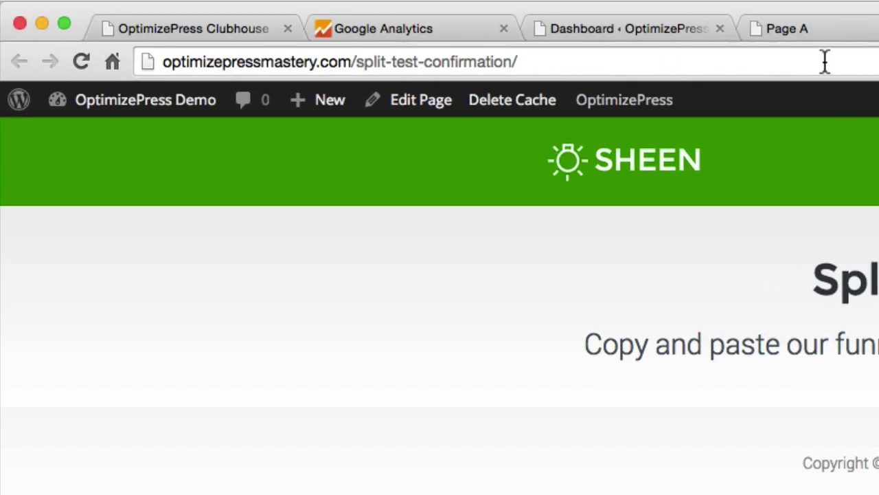
- Copy the split-test-confirmation page's full URL and return to the goal's Destination field in Google Analytics
left_click(825, 62)
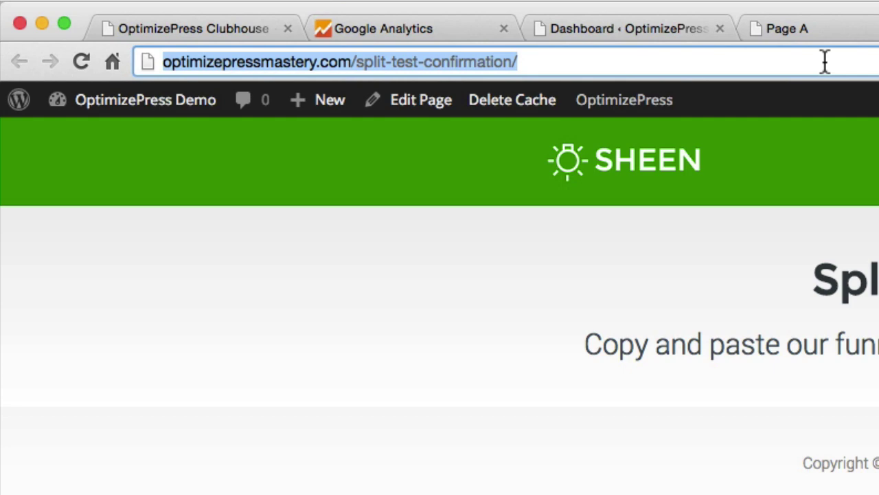
left_click(458, 26)
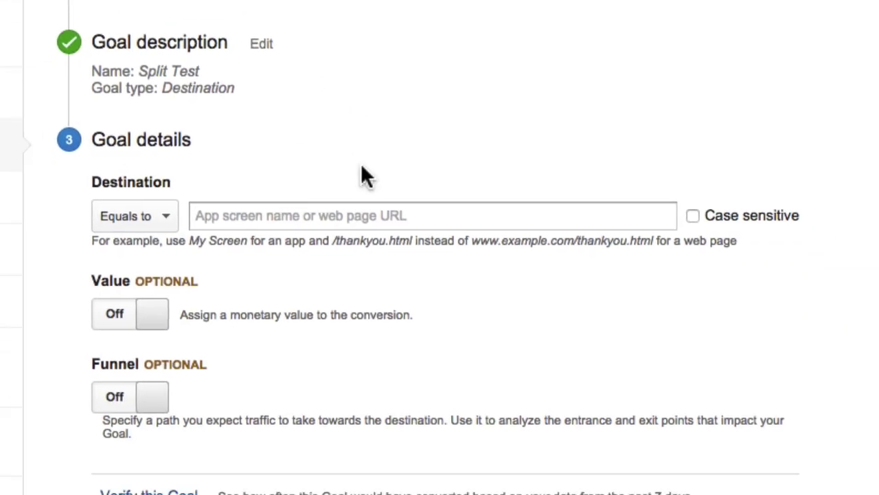
left_click(339, 212)
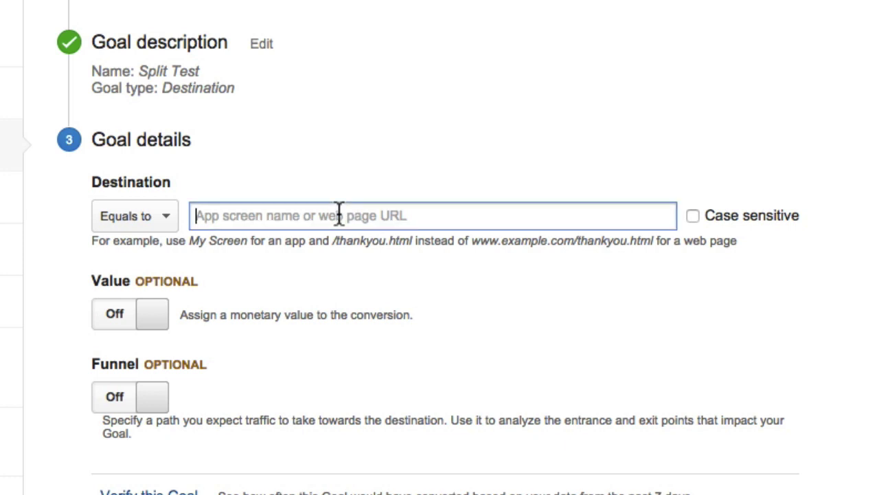
- Set the destination match to "Begins with" and paste the copied confirmation page URL as the destination
left_click(162, 224)
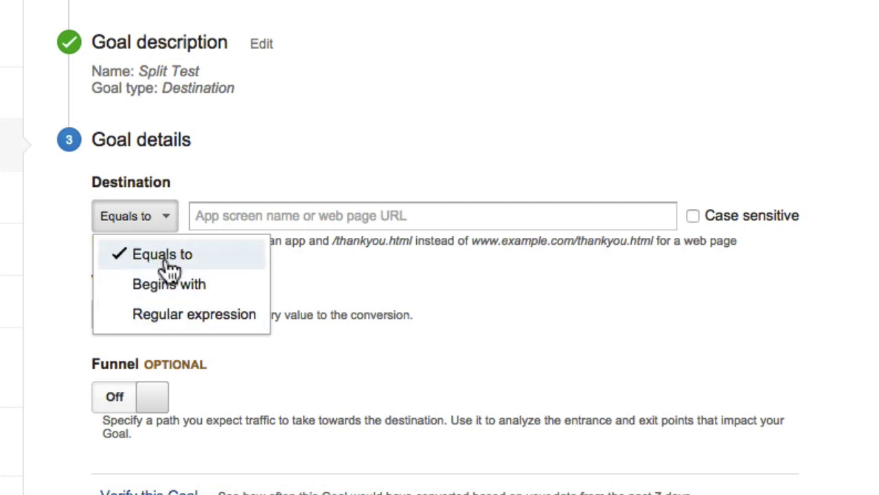
left_click(164, 287)
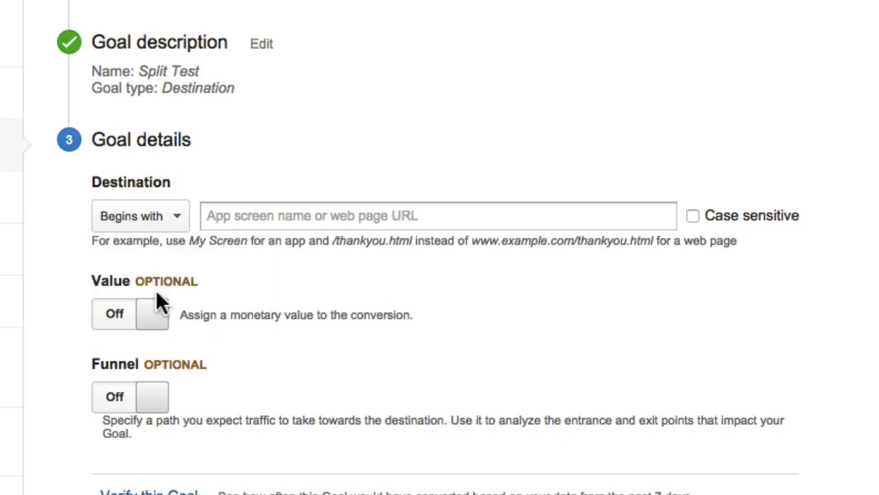
left_click(237, 218)
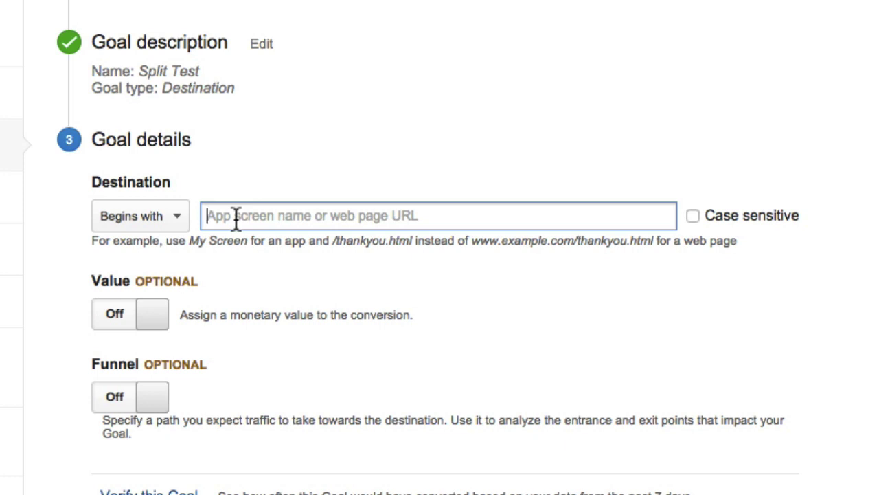
key("super+v")
type("/")
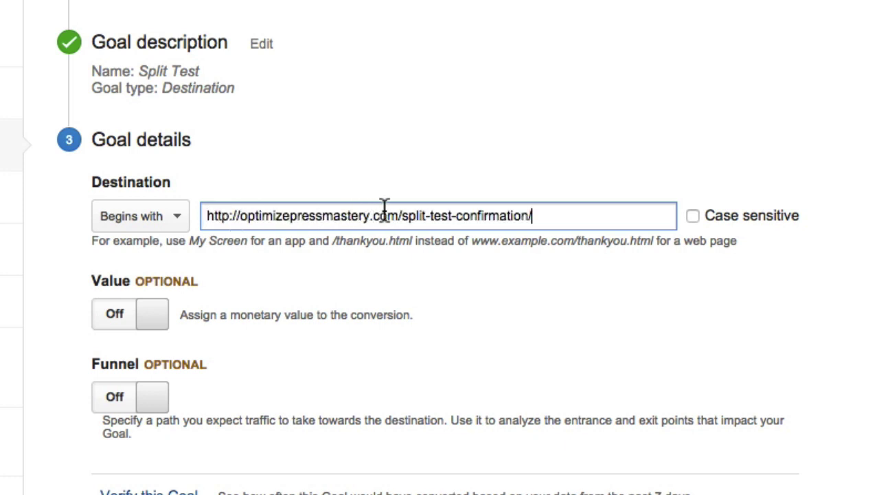
left_click(394, 208)
key("BackSpace")
key("BackSpace")
key("BackSpace")
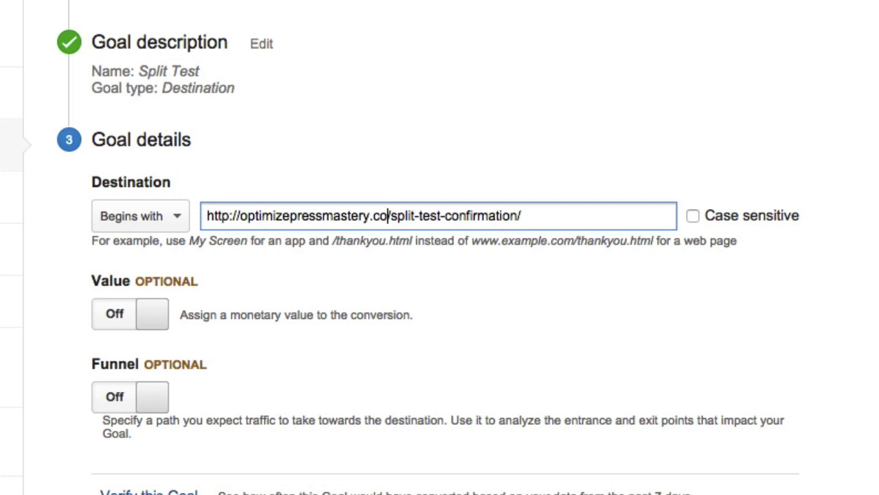
key("BackSpace")
key("BackSpace")
key("BackSpace")
key("BackSpace")
key("BackSpace")
key("BackSpace")
key("BackSpace")
key("BackSpace")
key("BackSpace")
key("BackSpace")
key("BackSpace")
key("BackSpace")
key("BackSpace")
key("BackSpace")
key("BackSpace")
key("BackSpace")
key("BackSpace")
key("BackSpace")
key("BackSpace")
key("BackSpace")
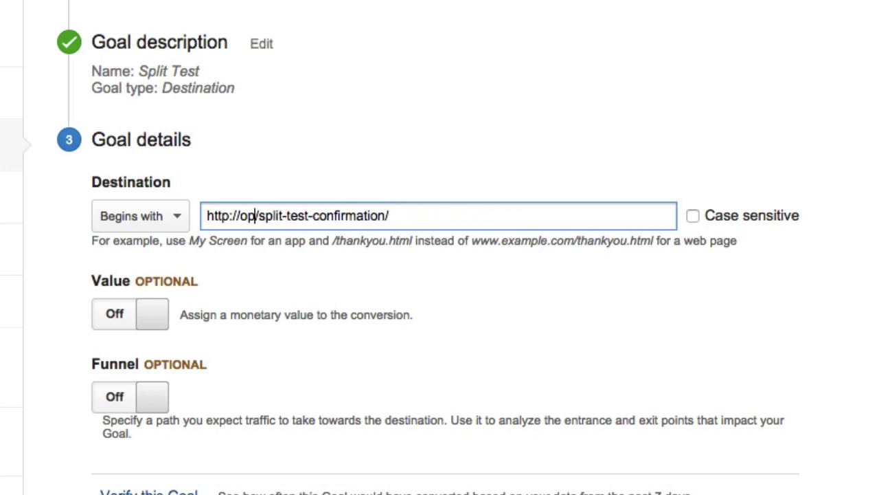
key("BackSpace")
key("BackSpace")
key("BackSpace")
key("BackSpace")
left_click(470, 217)
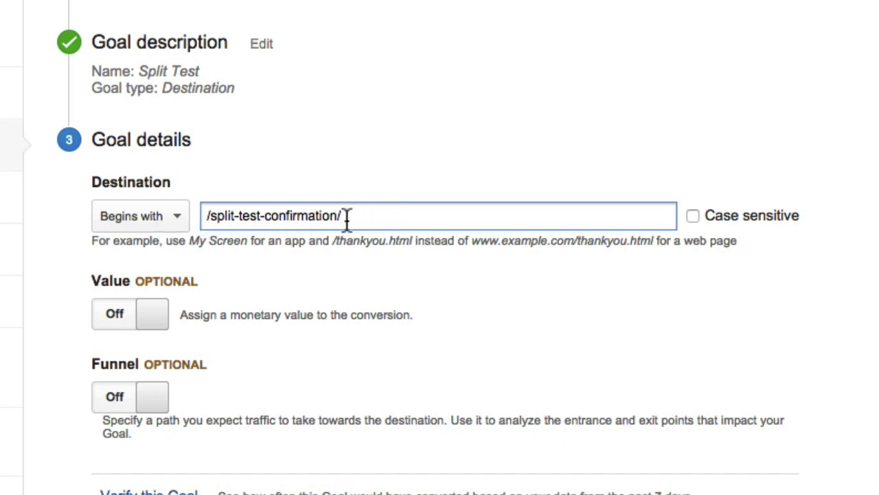
- Check the destination match options, keep "Begins with", and create the Split Test goal
left_click(170, 224)
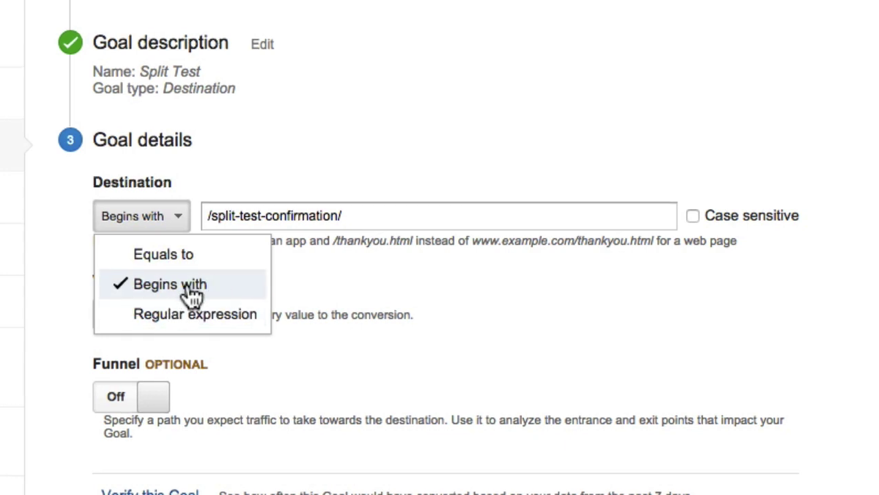
left_click(373, 218)
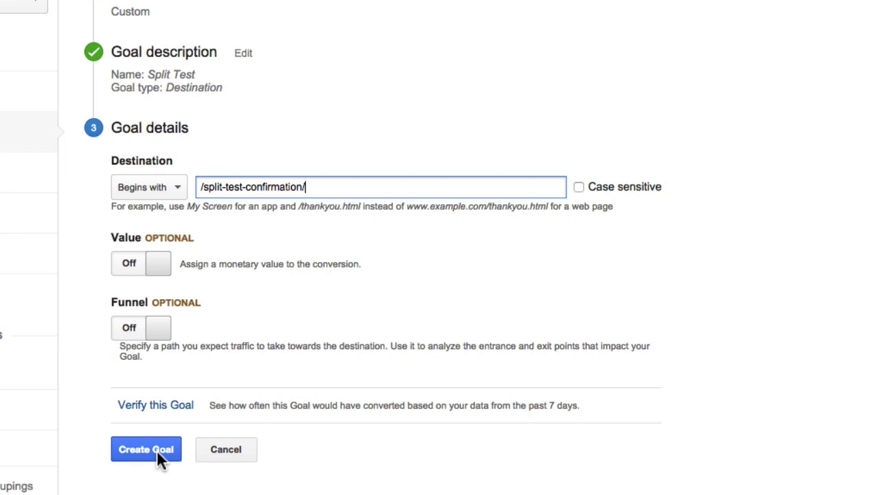
left_click(158, 452)
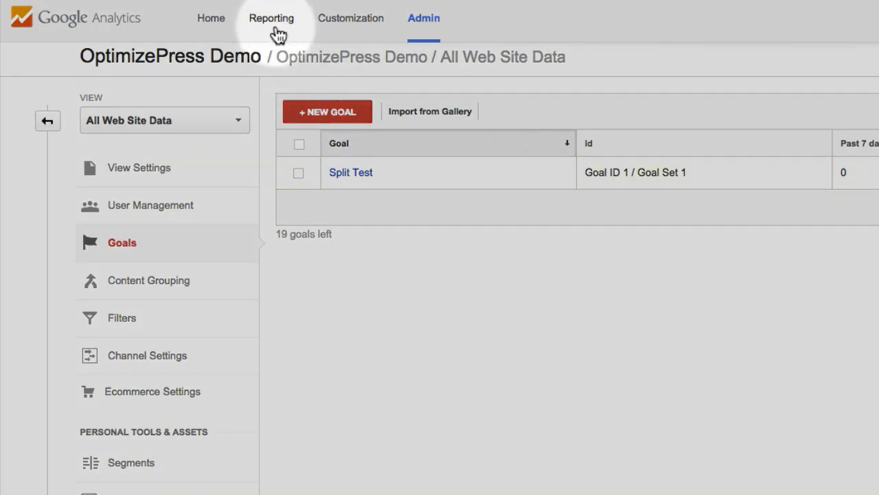
- Go to Reporting and open the Experiments page in the Behavior section
left_click(277, 33)
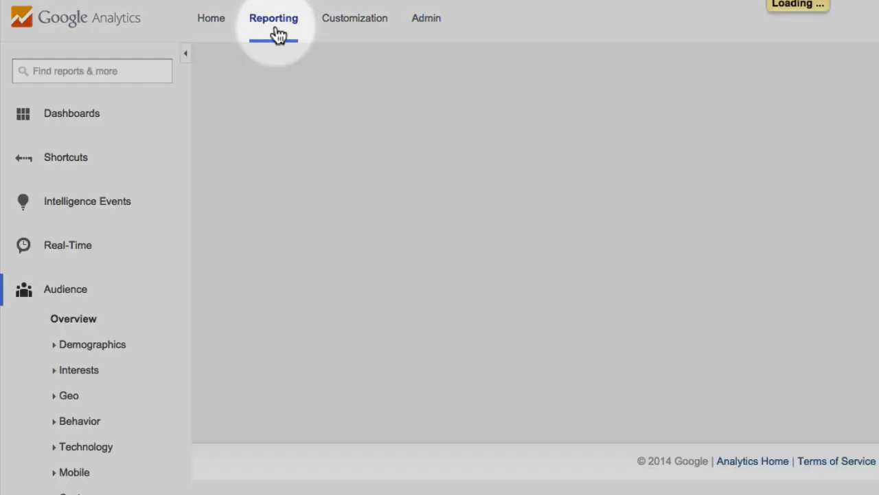
left_click(63, 294)
left_click(67, 384)
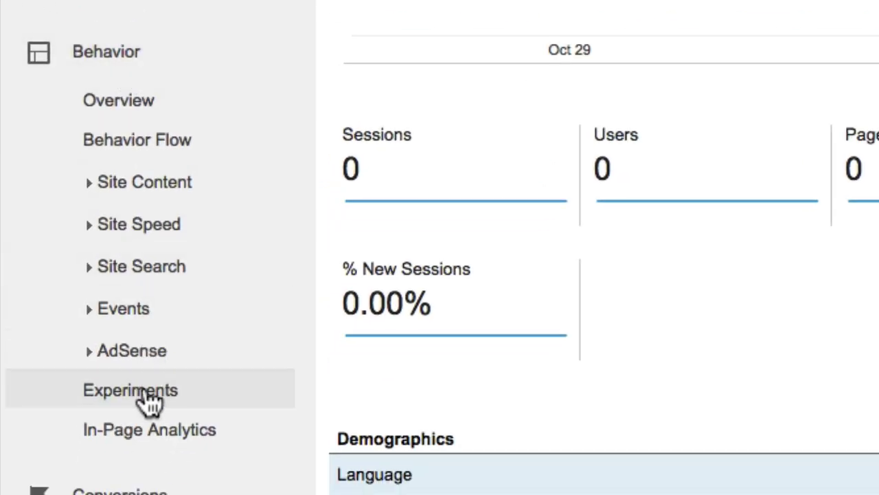
left_click(146, 397)
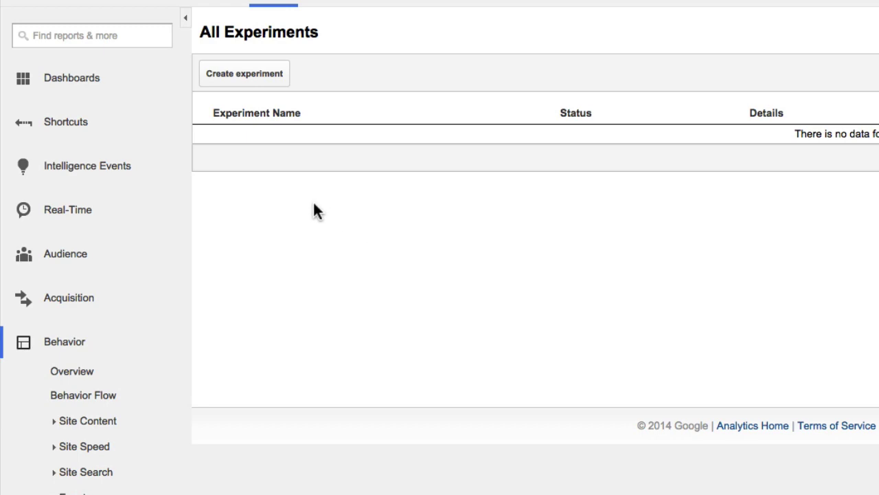
- Create a new content experiment and name it "Split Test 1"
left_click(246, 75)
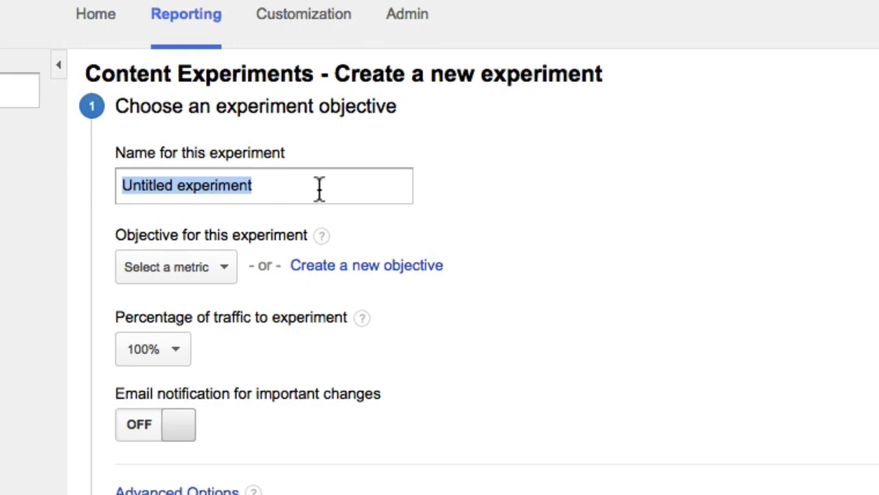
type("Split TEst")
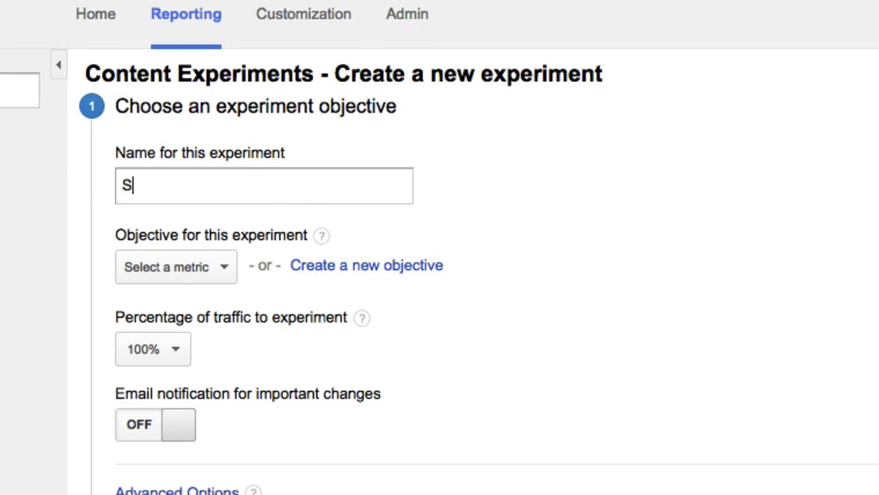
key("BackSpace")
key("BackSpace")
key("BackSpace")
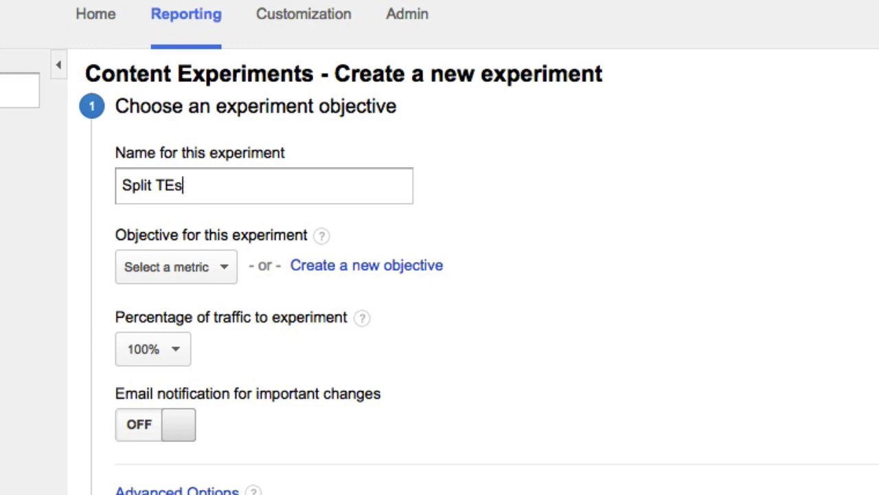
type("est 1")
- Set the experiment's objective to Split Test (Goal 1 Completions) and keep the traffic percentage at 100%
left_click(217, 269)
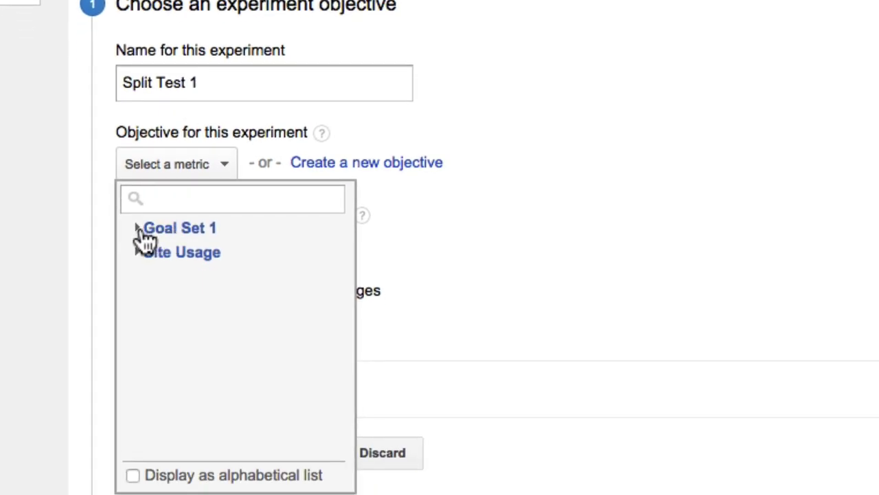
left_click(140, 230)
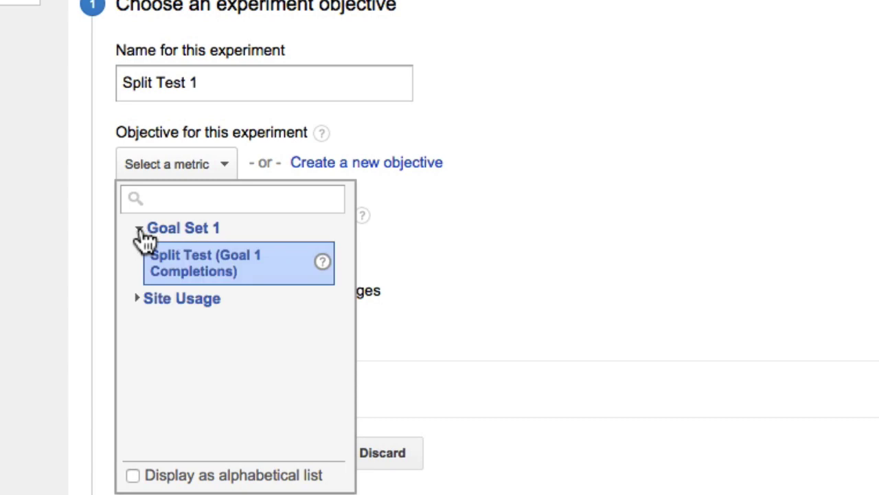
left_click(209, 271)
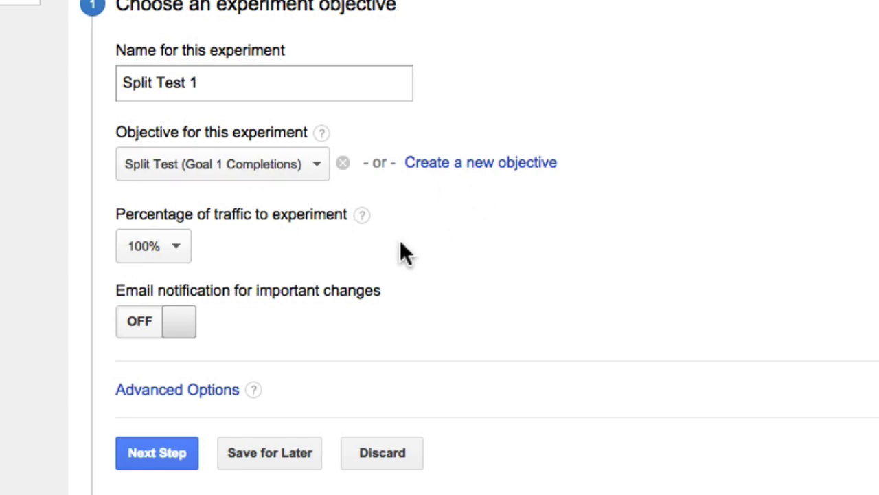
left_click(175, 252)
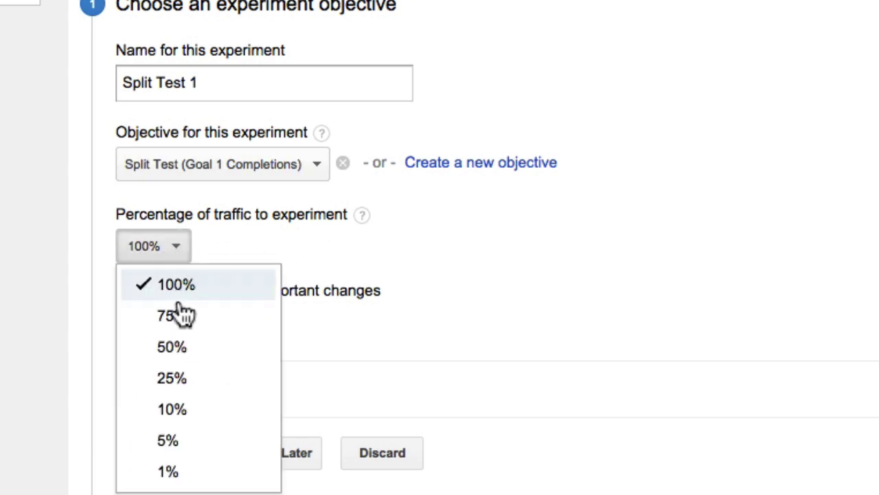
left_click(237, 236)
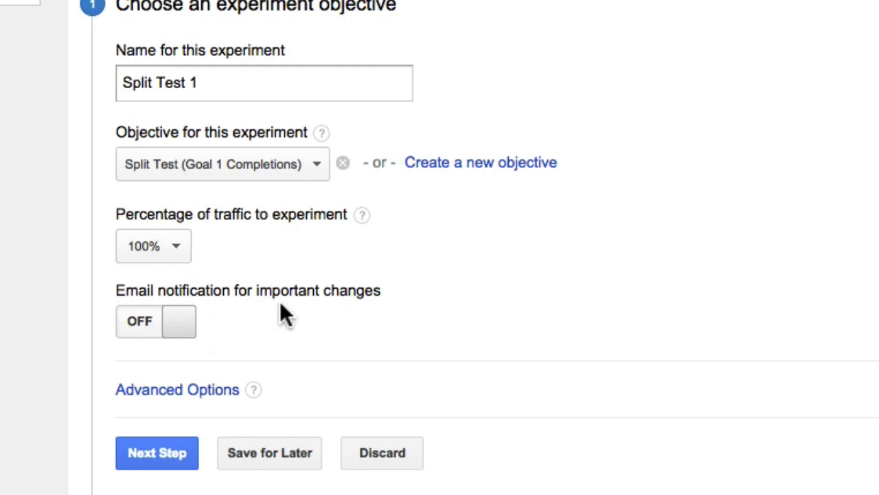
- In the advanced options, turn on even traffic distribution across all variations and keep the minimum run time at 2 weeks
left_click(184, 392)
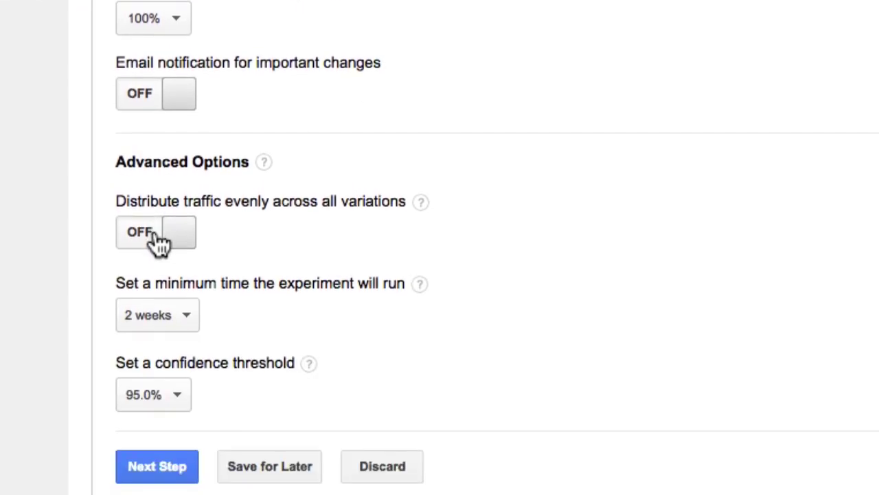
left_click(160, 237)
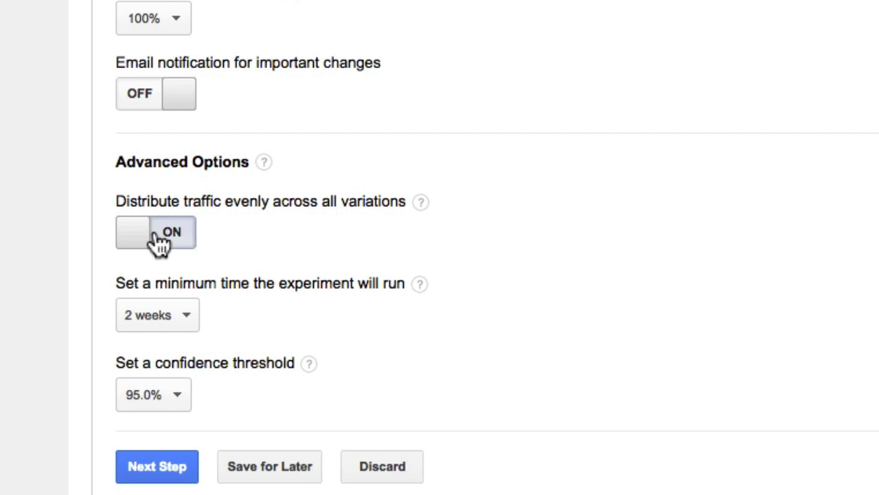
left_click(185, 316)
left_click(236, 300)
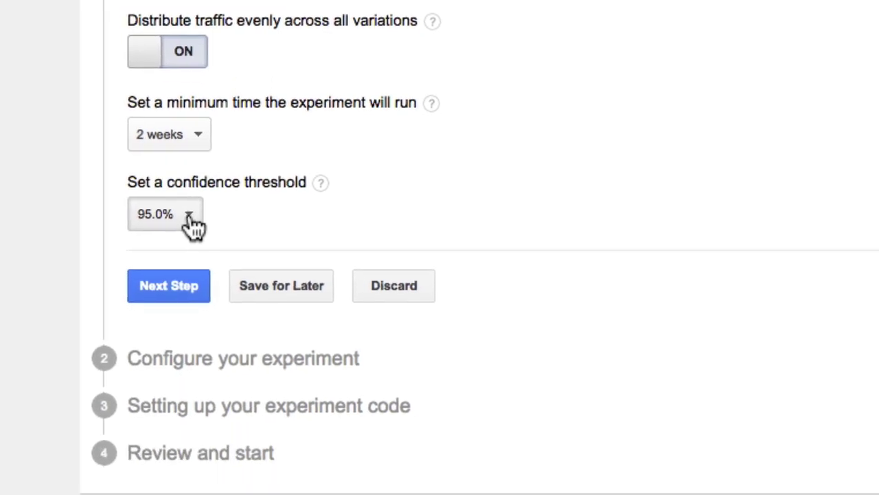
- Set the confidence threshold to 99.0% and continue to configuring the experiment
left_click(191, 217)
left_click(198, 290)
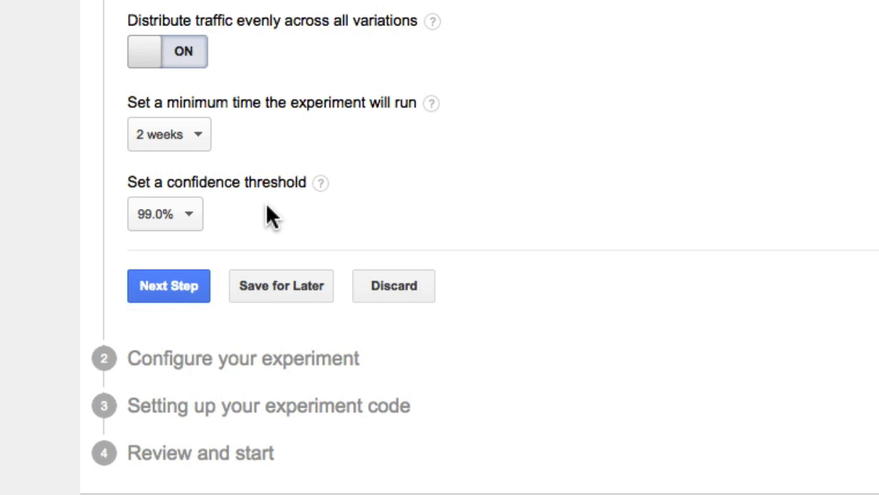
left_click(183, 282)
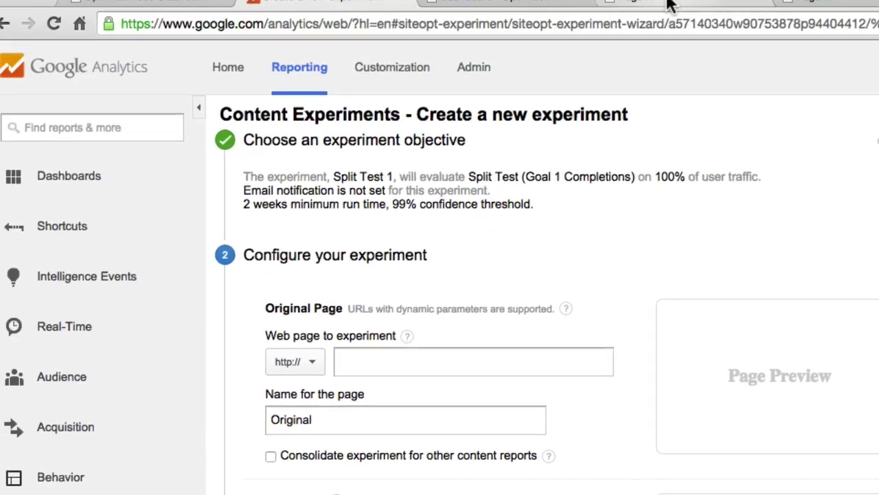
- Copy Page A's URL and paste it as the web page to experiment for the Original Page
left_click(670, 4)
left_click(607, 23)
key("super+c")
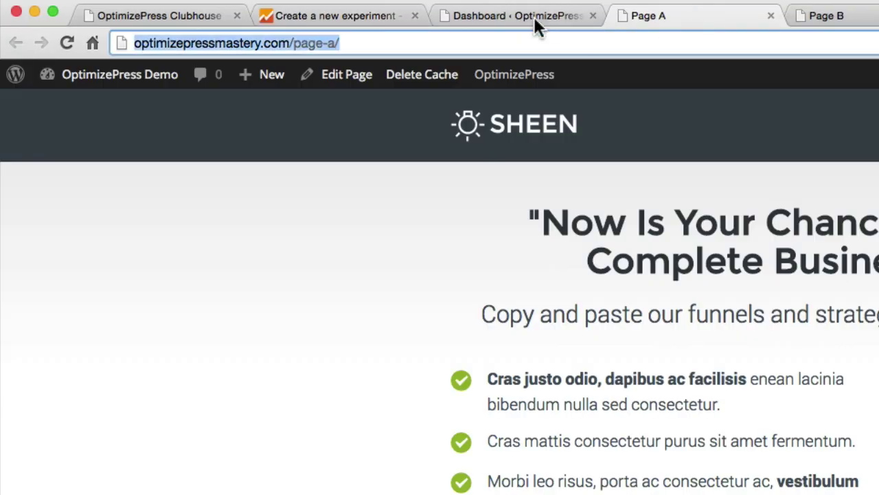
left_click(387, 16)
left_click(422, 377)
key("super+v")
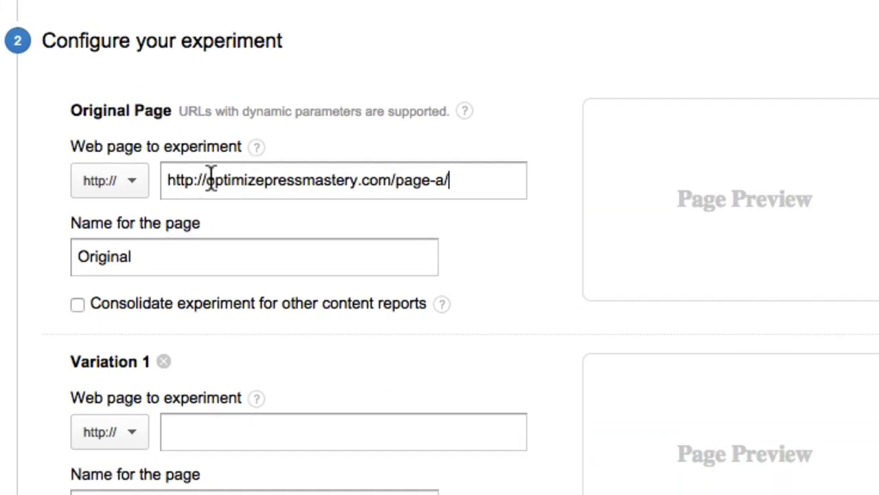
left_click(207, 180)
key("BackSpace")
key("BackSpace")
key("BackSpace")
key("BackSpace")
key("BackSpace")
key("BackSpace")
key("BackSpace")
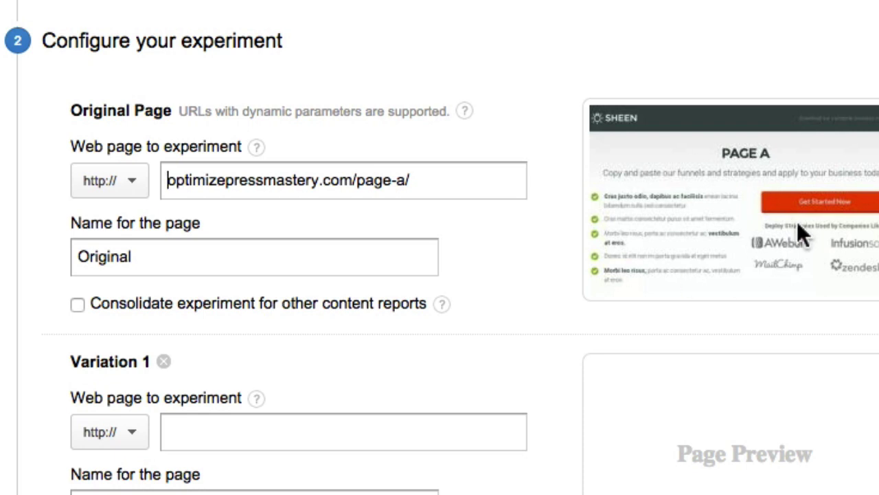
left_click(251, 268)
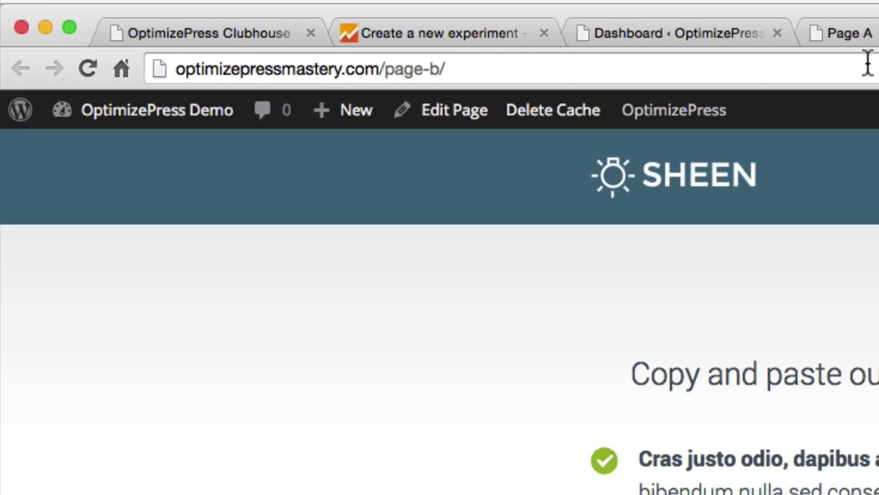
- Copy Page B's URL and paste it as the web page to experiment for Variation 1
left_click(868, 64)
key("ctrl+c")
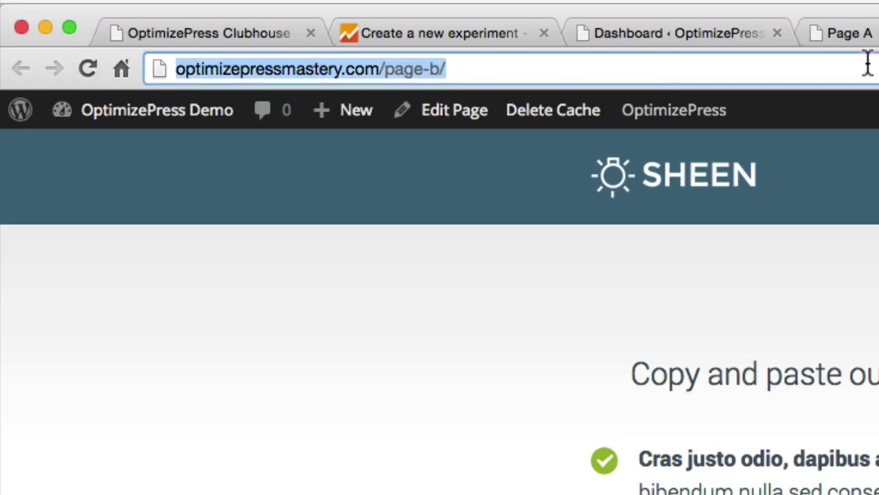
left_click(481, 30)
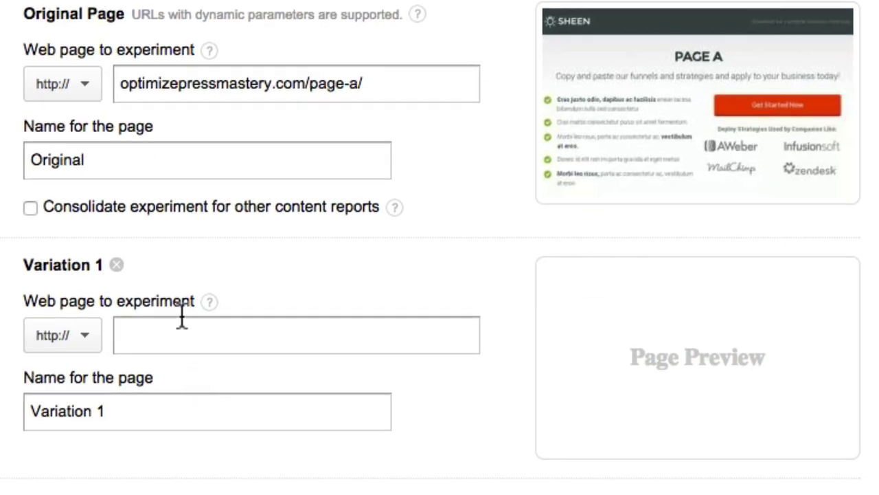
left_click(182, 318)
key("ctrl+v")
left_click(157, 337)
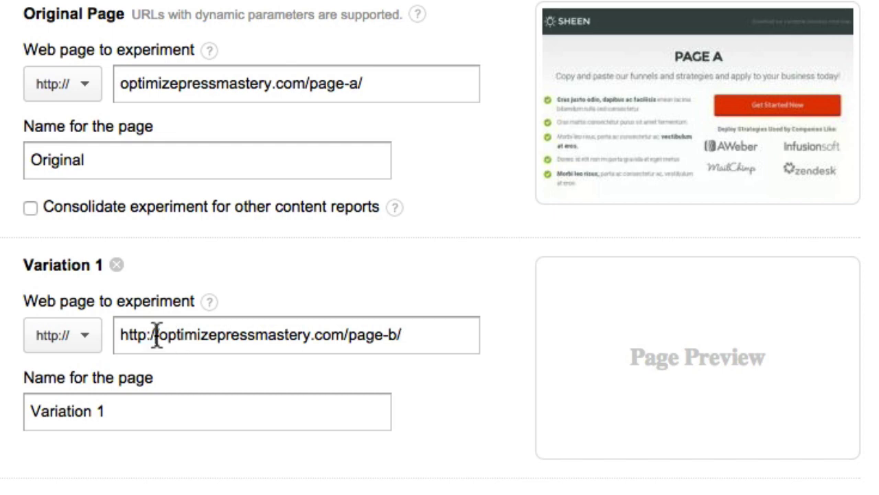
key("BackSpace")
key("BackSpace")
key("BackSpace")
key("BackSpace")
key("BackSpace")
key("BackSpace")
key("BackSpace")
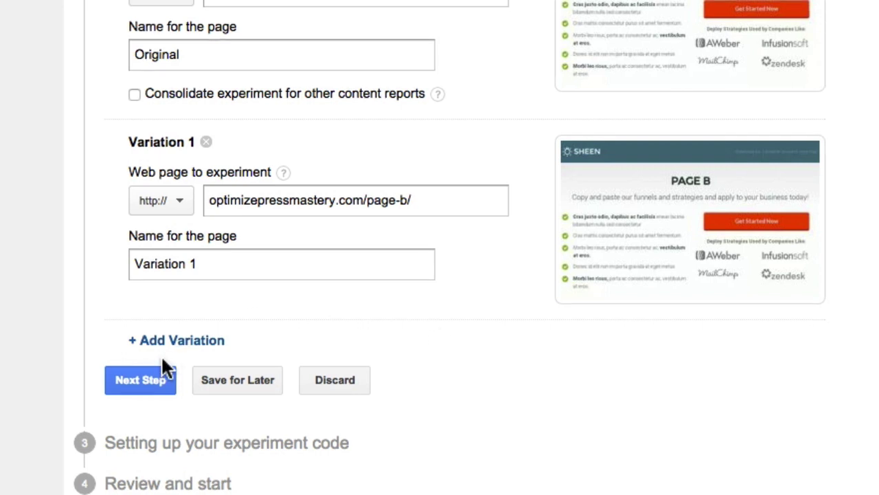
- Continue to the experiment code setup, choose to insert the code manually, and copy the whole content experiment script
left_click(153, 377)
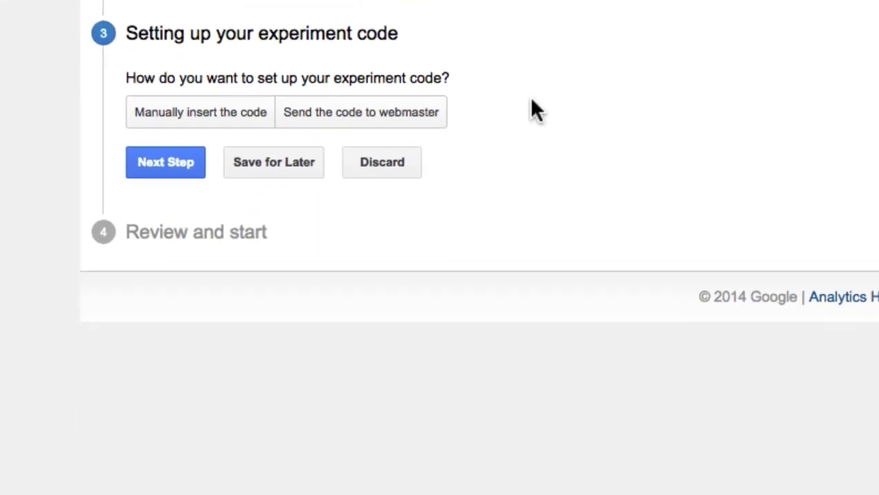
left_click(165, 111)
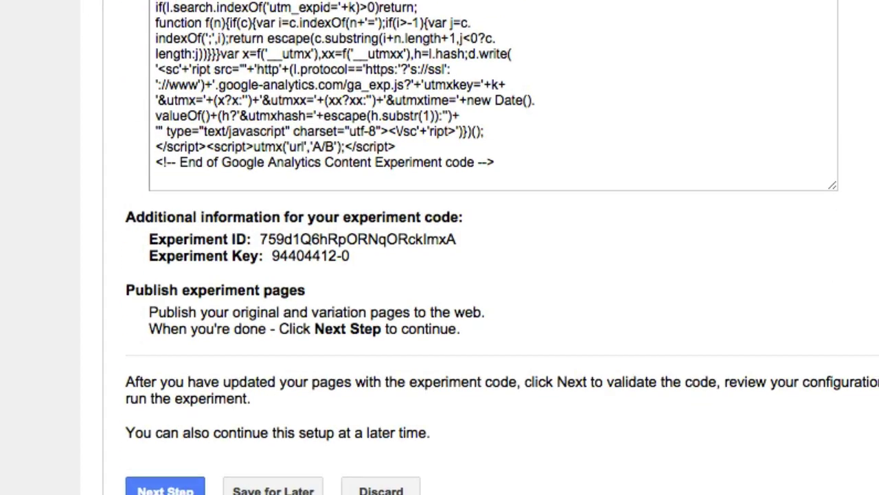
scroll(818, 151, "down", 2)
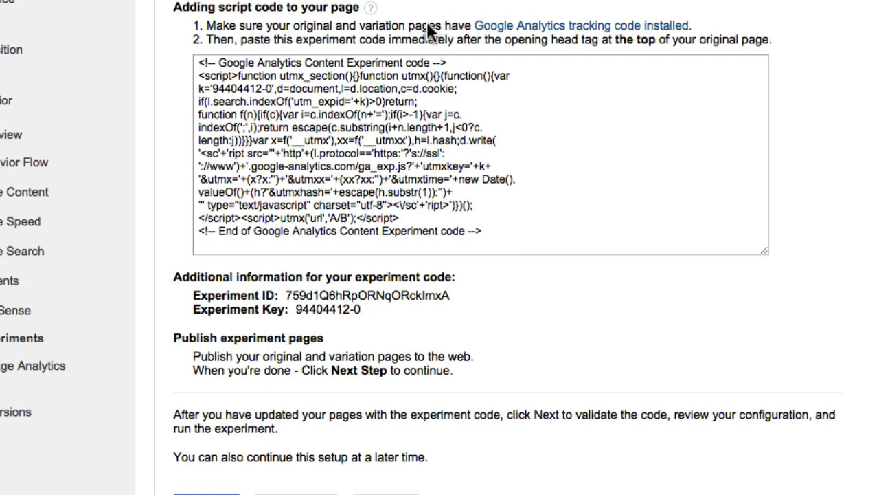
left_click(484, 230)
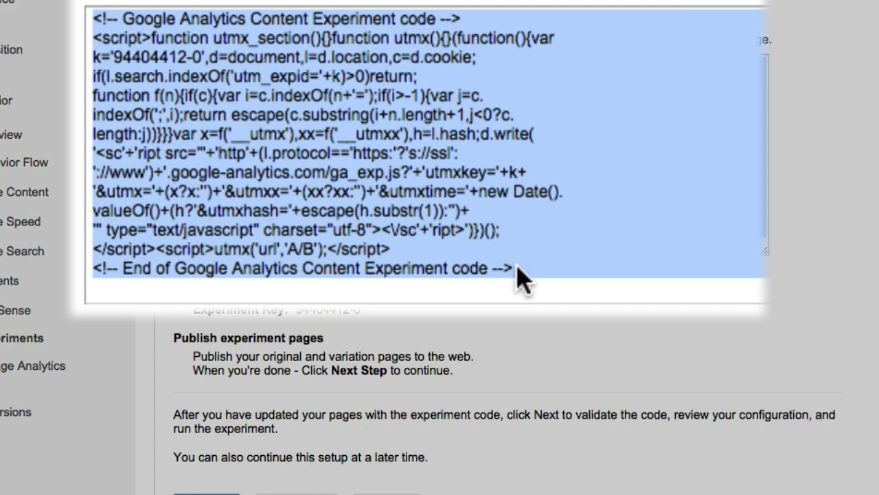
right_click(474, 165)
left_click(508, 243)
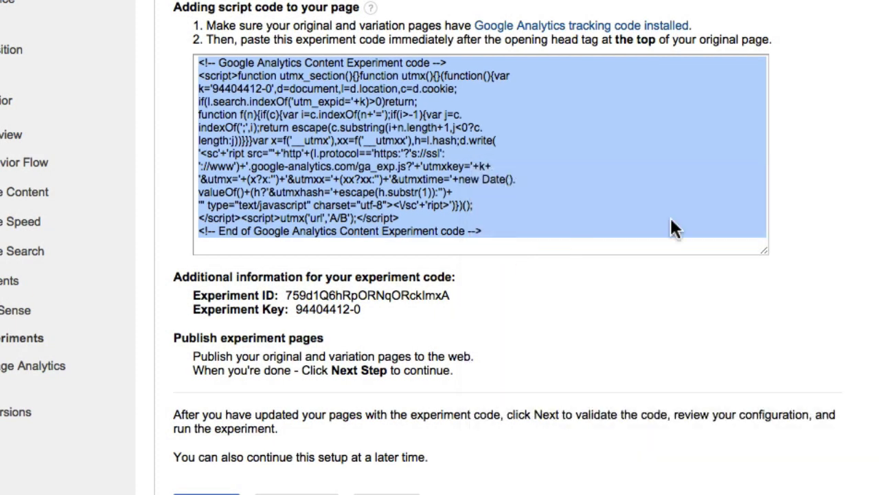
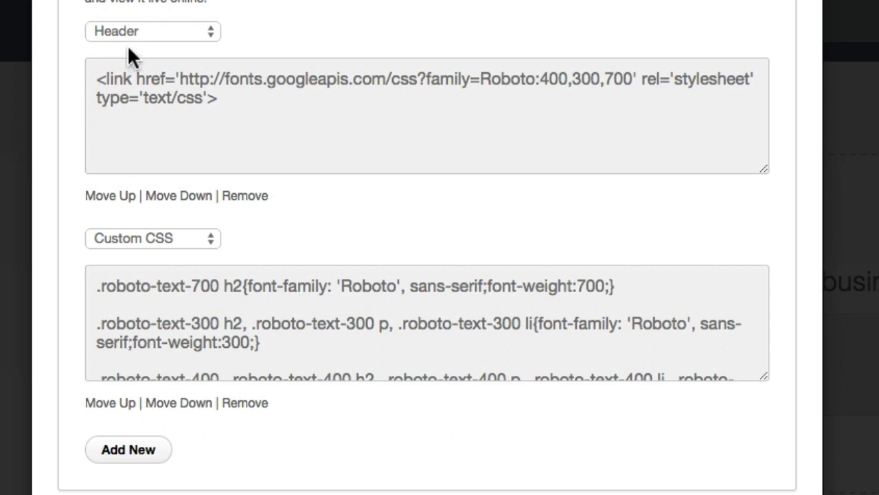
left_click(241, 106)
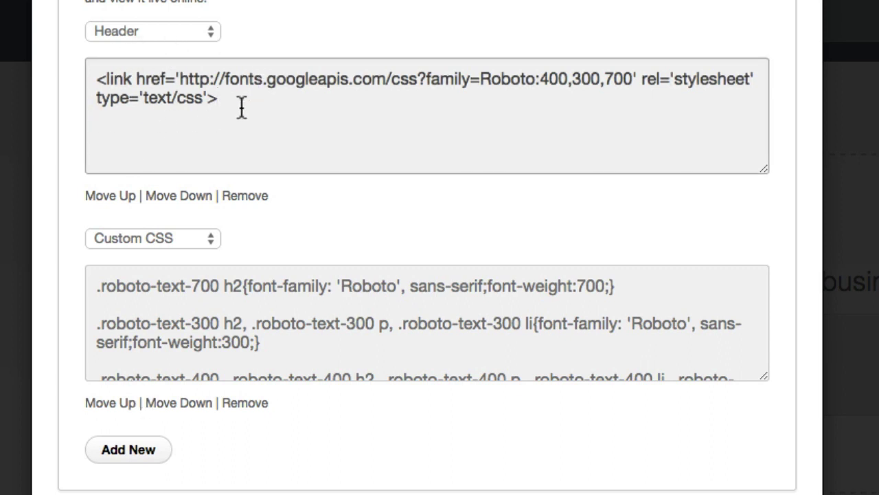
key("Return")
left_click(141, 453)
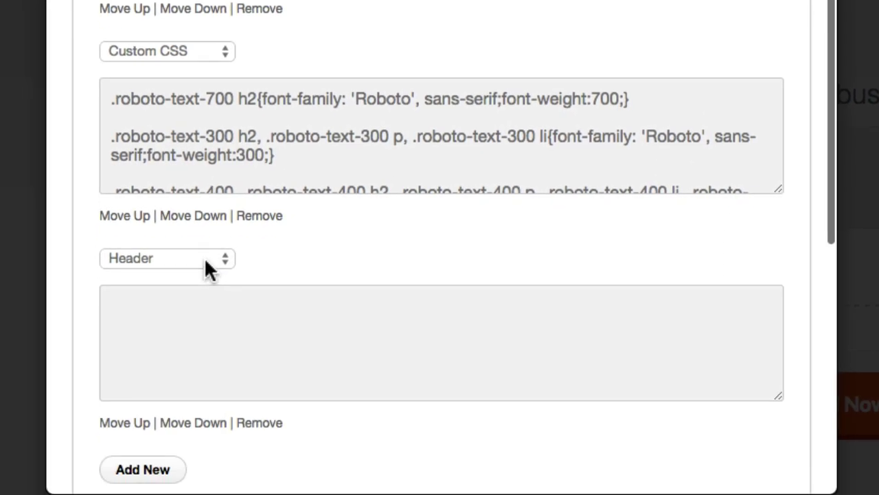
left_click(187, 250)
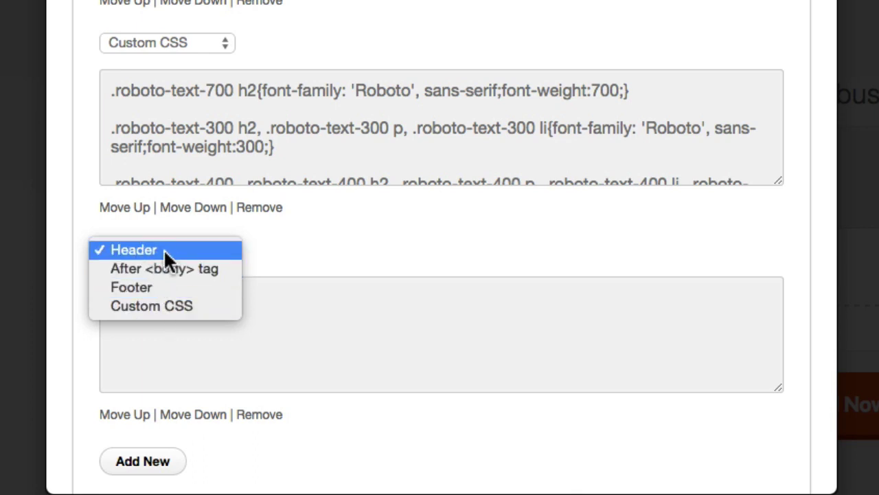
left_click(261, 242)
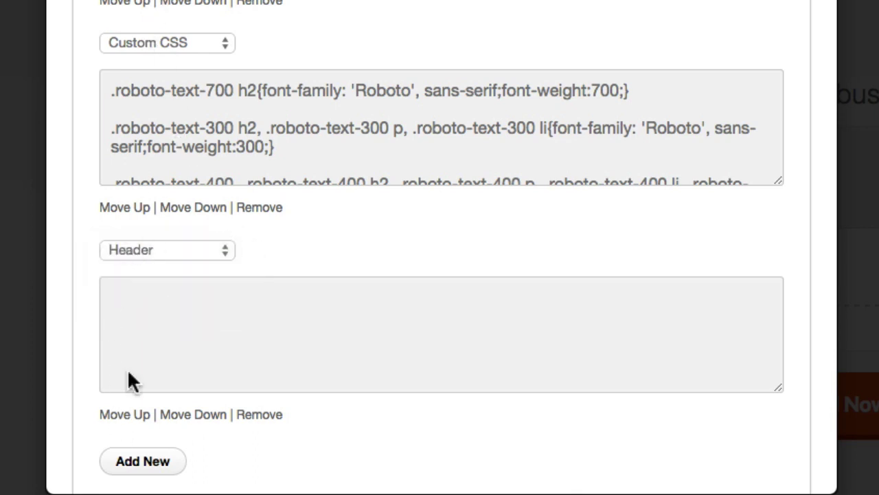
left_click(267, 414)
- Paste the copied experiment code into Page A's existing Header script, on its own line after the Roboto font link
scroll(271, 344, "up", 3)
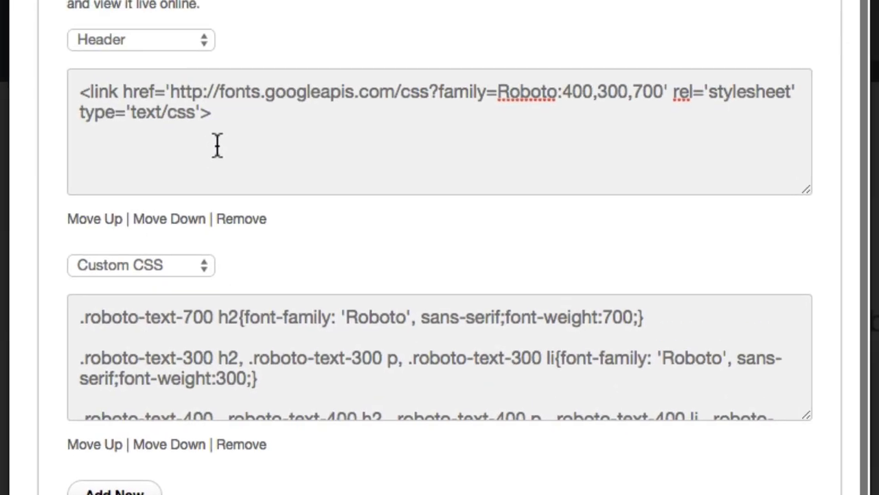
left_click(217, 145)
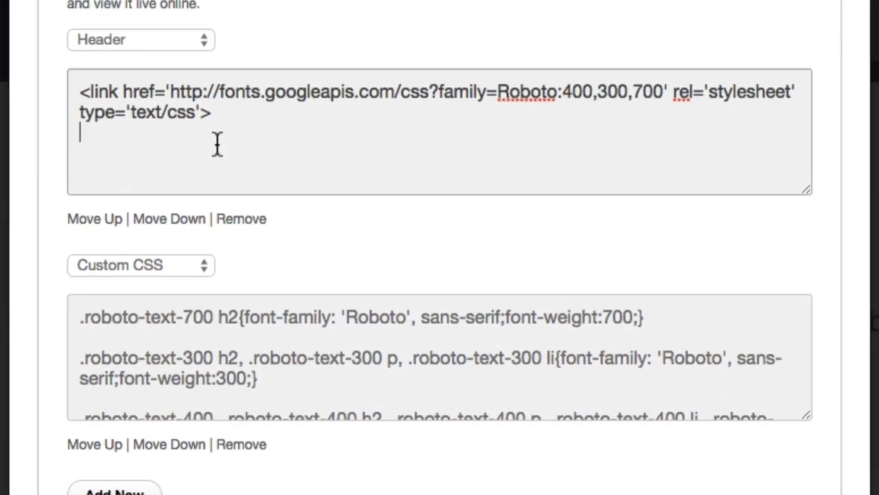
right_click(216, 141)
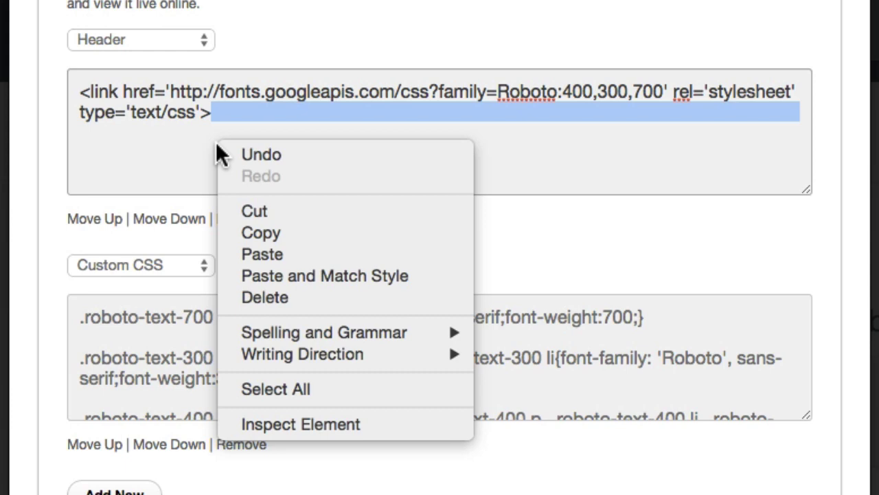
left_click(265, 251)
scroll(191, 186, "up", 10)
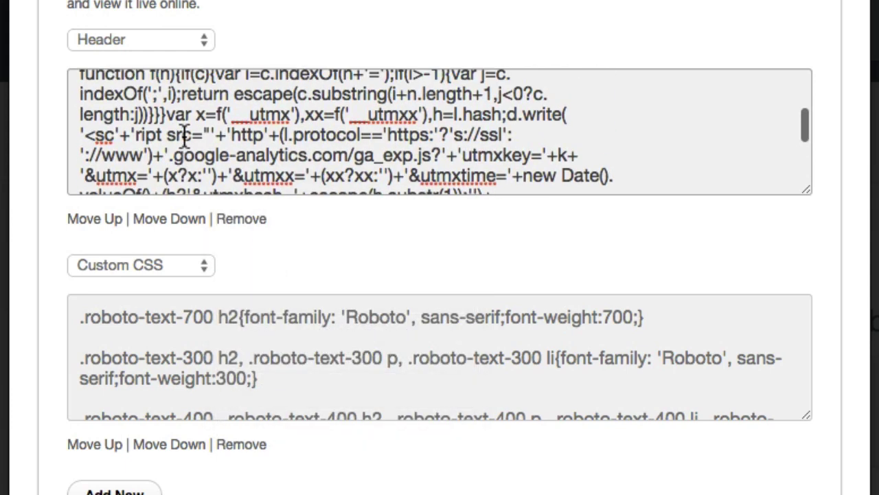
scroll(184, 134, "up", 1)
left_click(211, 179)
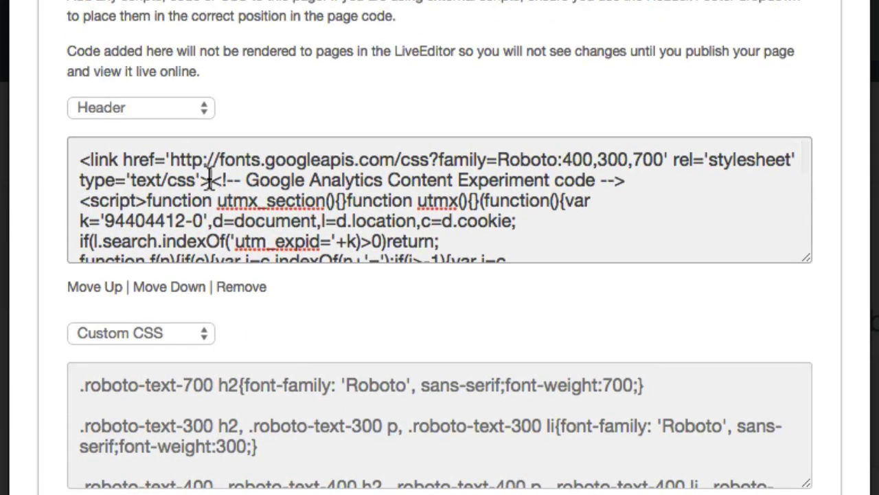
key("Return")
- Update Page A's page settings with the added script, then save and close the page in LiveEditor
scroll(302, 196, "down", 10)
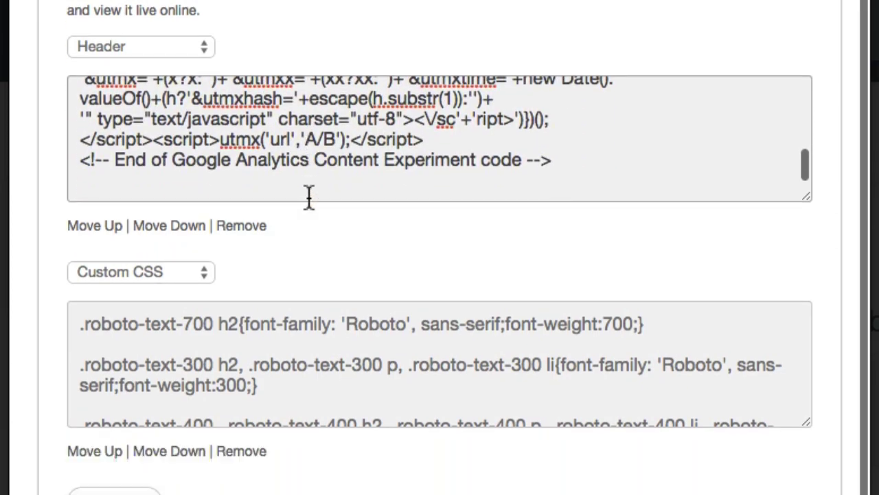
scroll(308, 197, "up", 3)
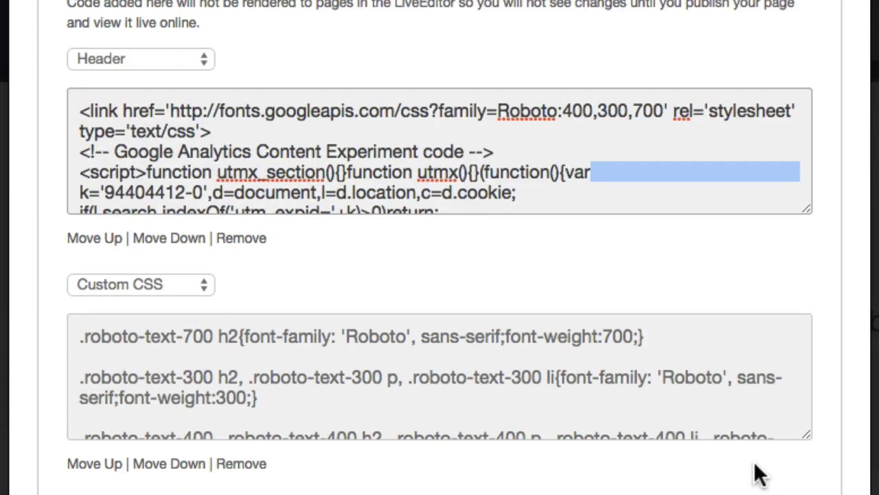
scroll(755, 474, "down", 5)
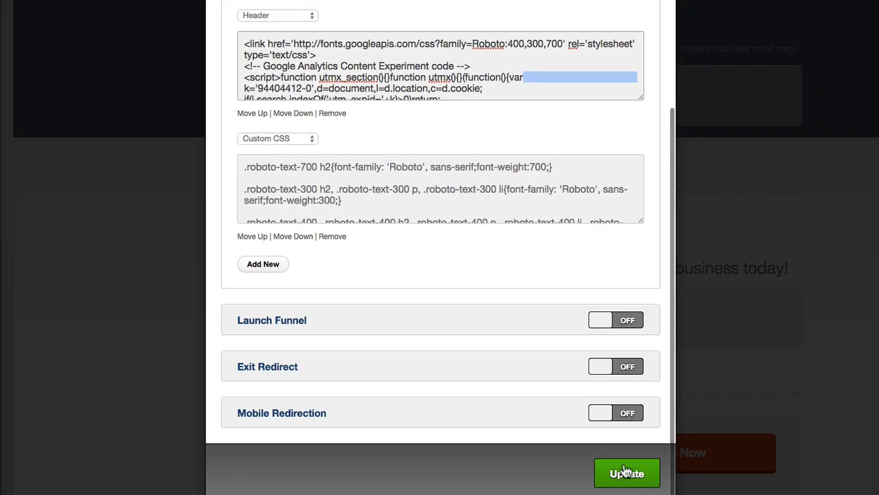
left_click(625, 471)
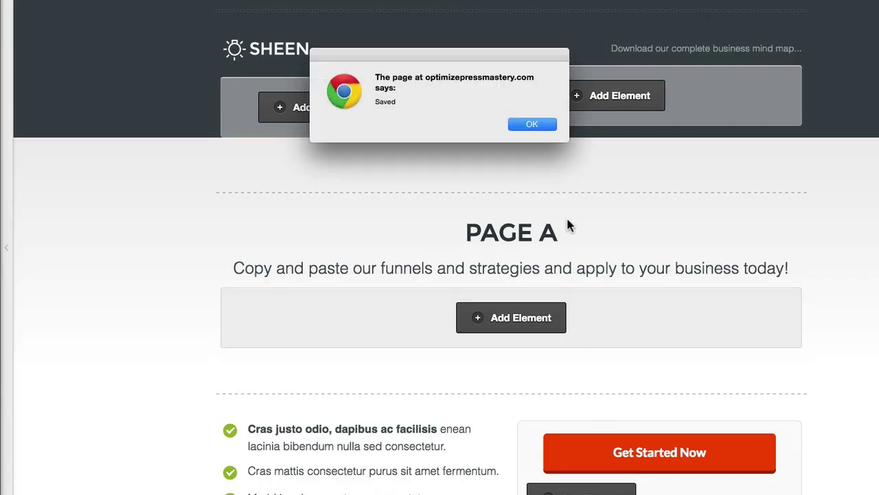
left_click(533, 126)
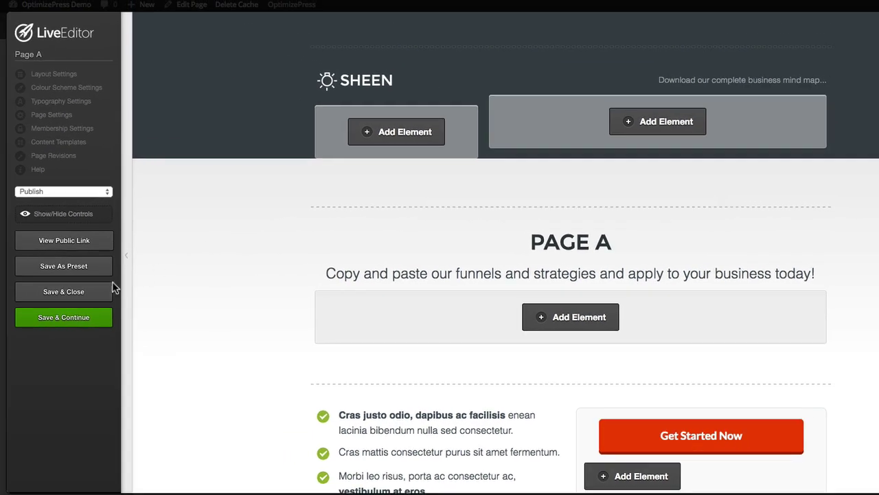
left_click(88, 296)
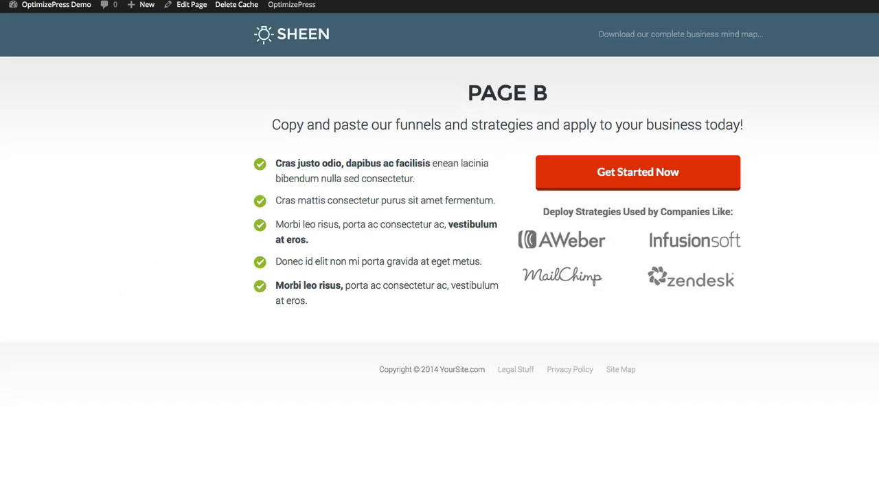
- Open Page B in LiveEditor and expand Other Scripts in its page settings
mouse_move(295, 6)
left_click(285, 24)
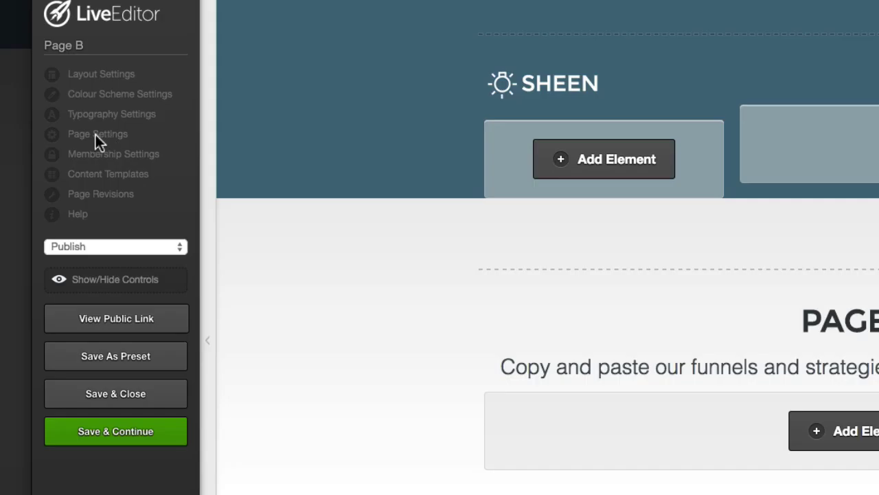
left_click(91, 136)
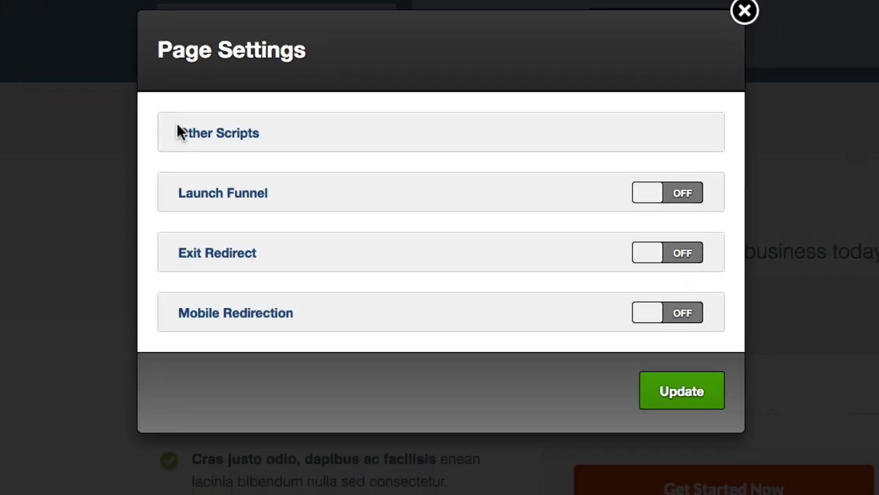
left_click(203, 135)
scroll(176, 117, "down", 2)
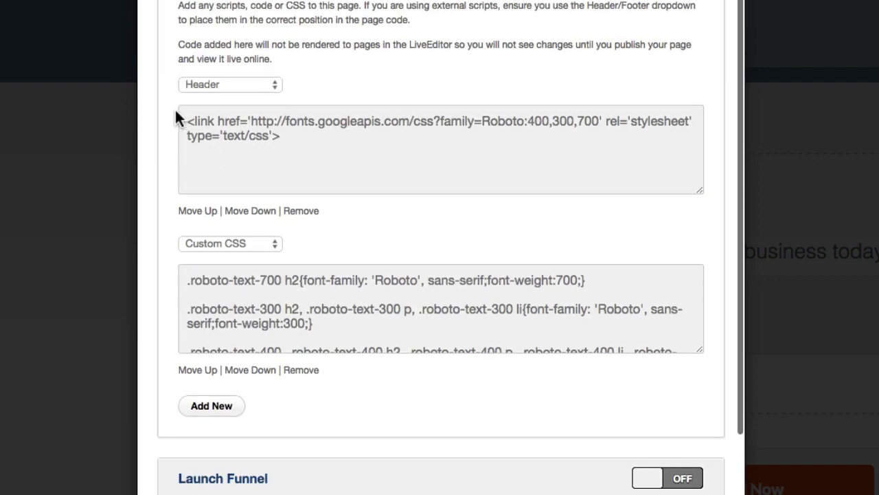
scroll(175, 117, "down", 1)
- Paste the experiment code into Page B's Header script on a new line after the Roboto font link
left_click(280, 121)
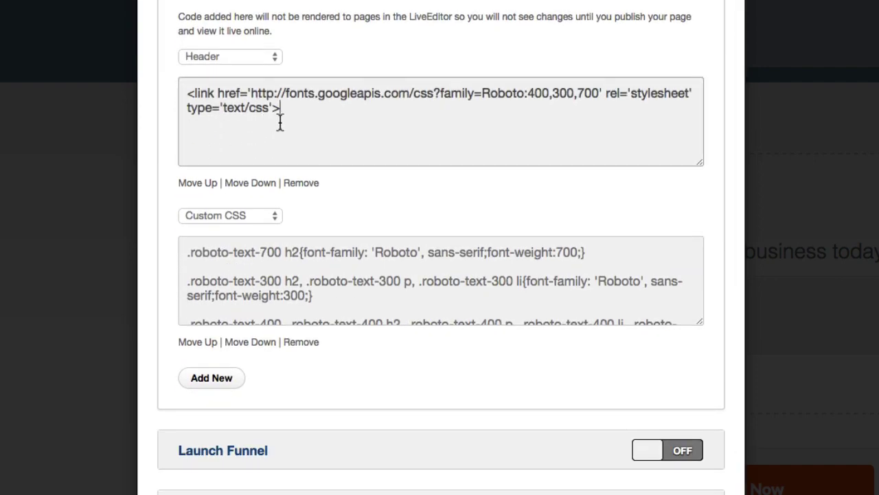
key("Return")
key("super+v")
scroll(342, 140, "up", 3)
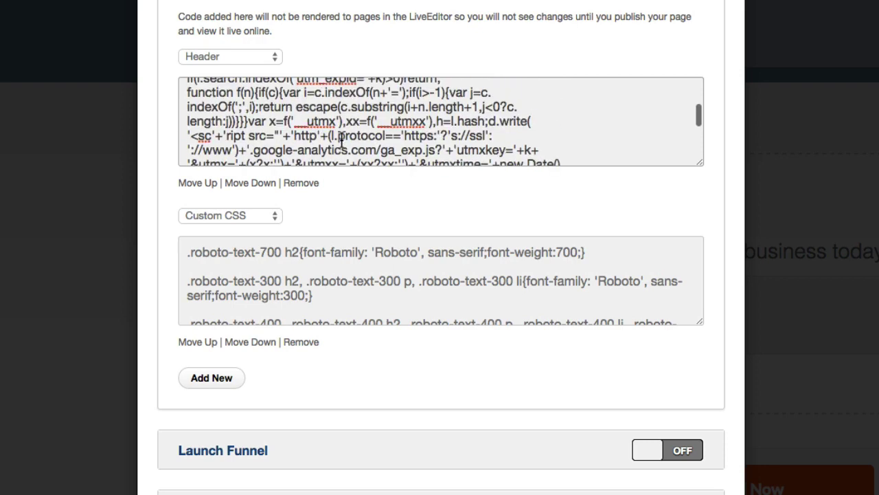
scroll(341, 139, "down", 3)
scroll(414, 342, "down", 4)
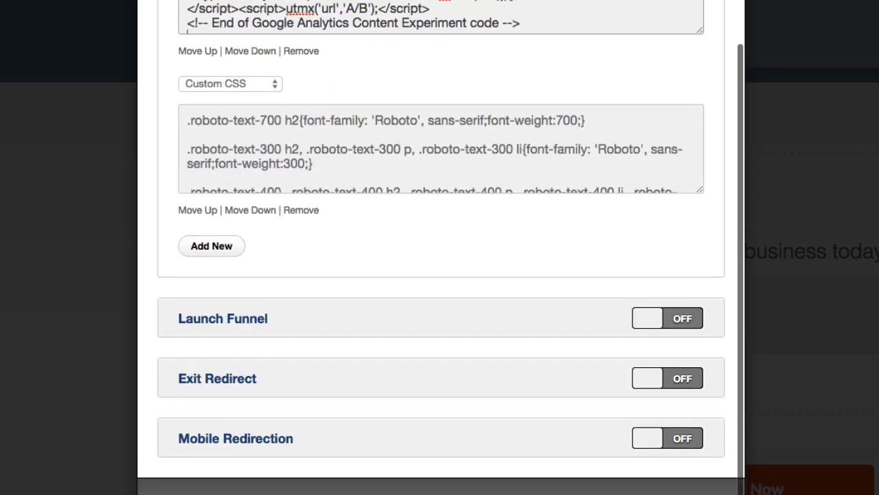
- Update Page B's page settings with the added script, acknowledge the save, and save and close the page in LiveEditor
left_click(440, 486)
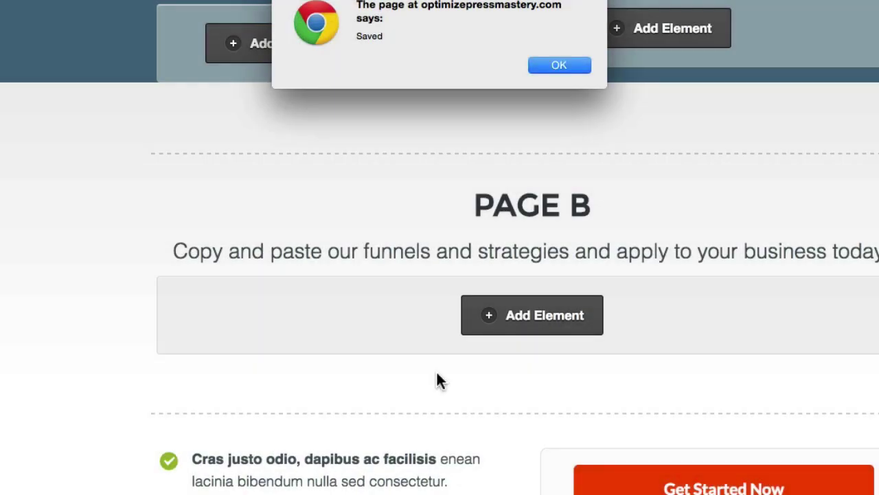
left_click(555, 67)
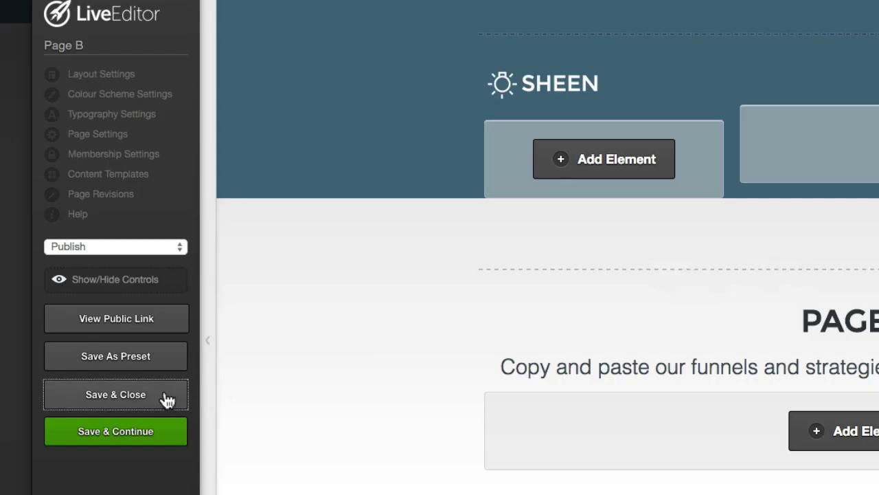
left_click(168, 400)
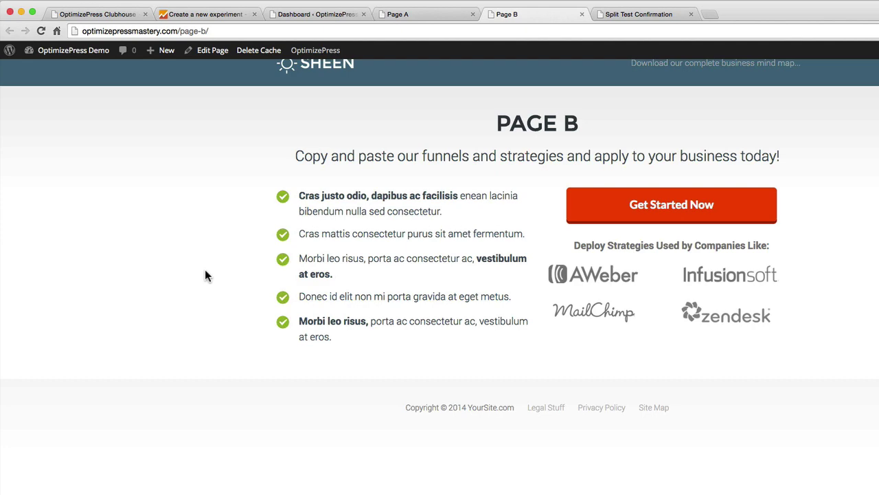
- Continue to Review and start in Google Analytics to validate the experiment code, and launch the experiment, returning to the experiments list
left_click(221, 18)
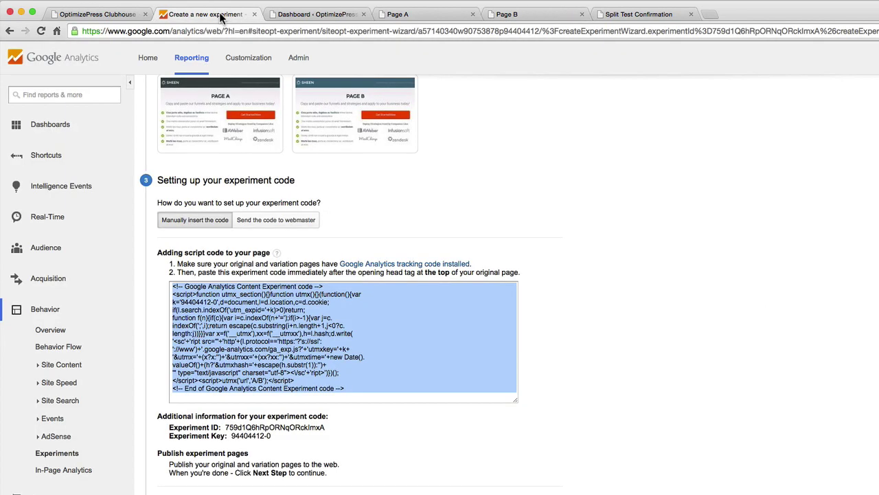
scroll(597, 206, "down", 2)
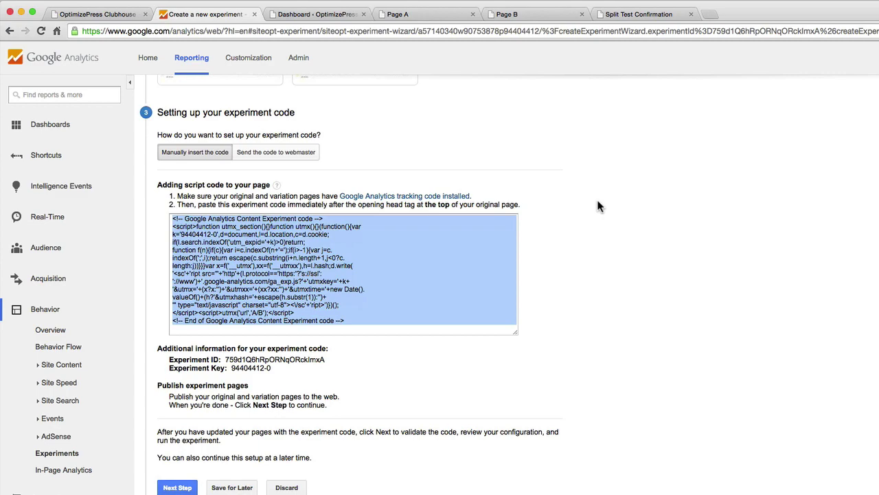
scroll(260, 412, "down", 3)
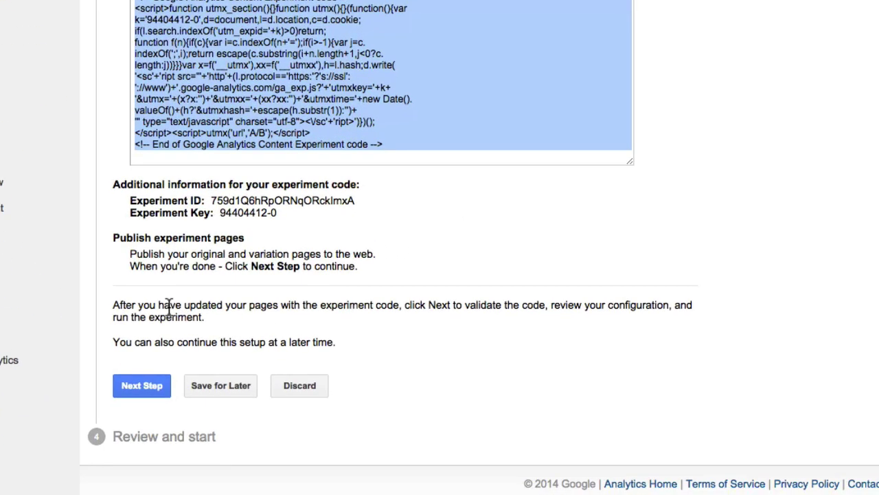
left_click(140, 386)
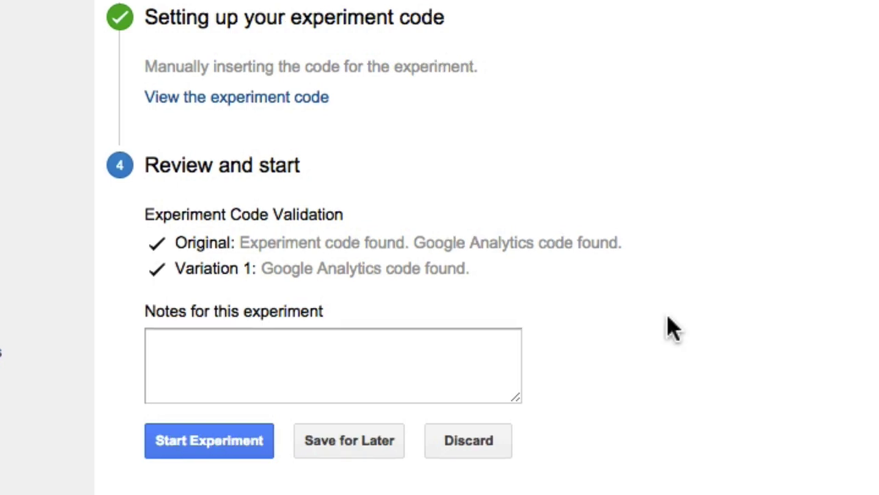
left_click(214, 441)
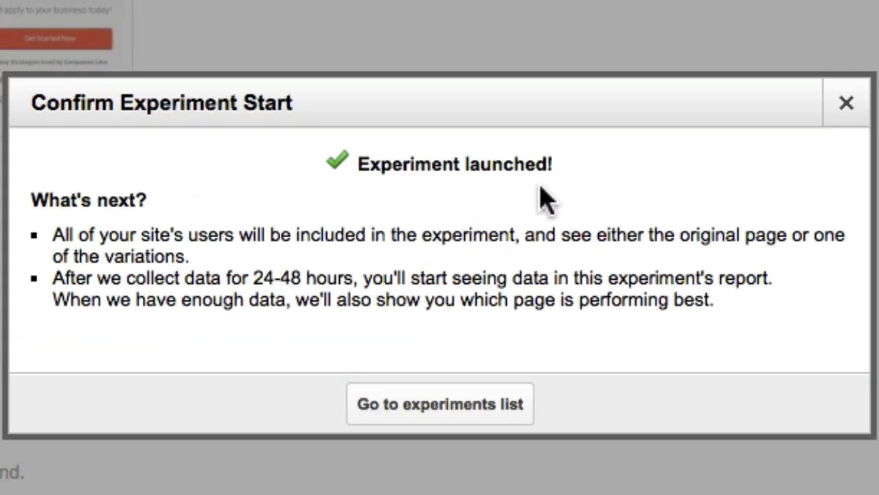
left_click(420, 415)
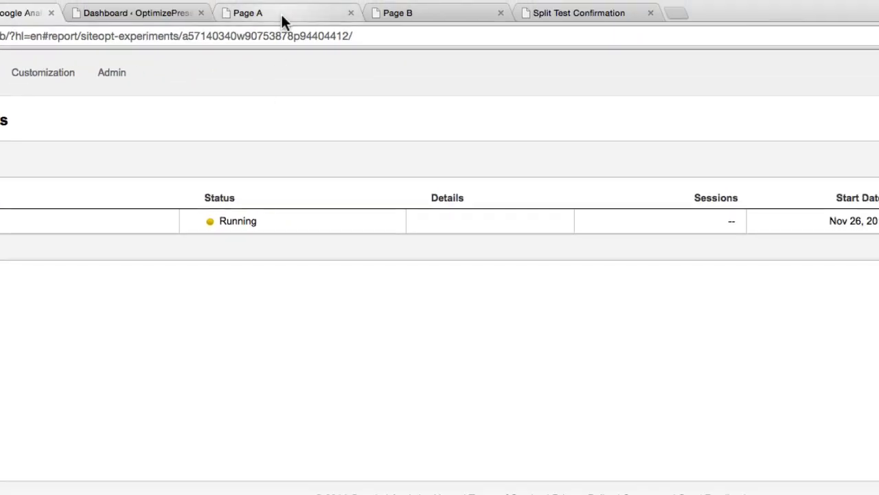
- Review Page A, Page B and the Split Test Confirmation page as the visitor's path through the experiment
left_click(282, 15)
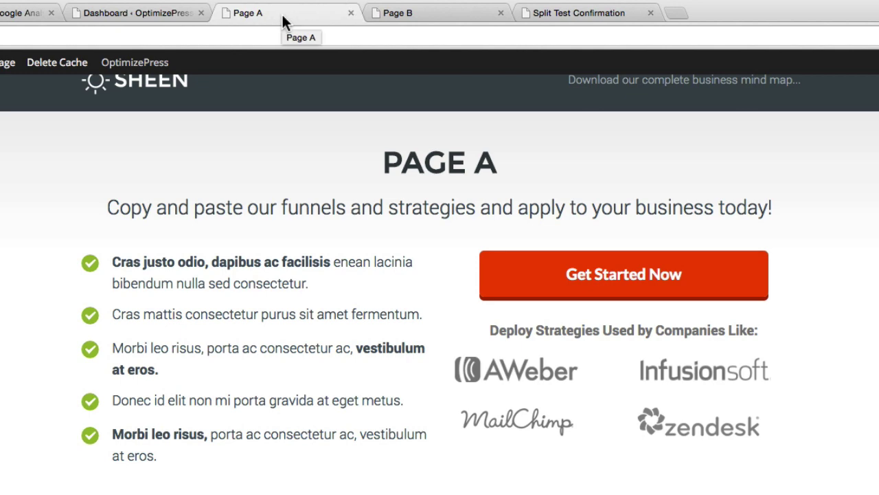
left_click(401, 15)
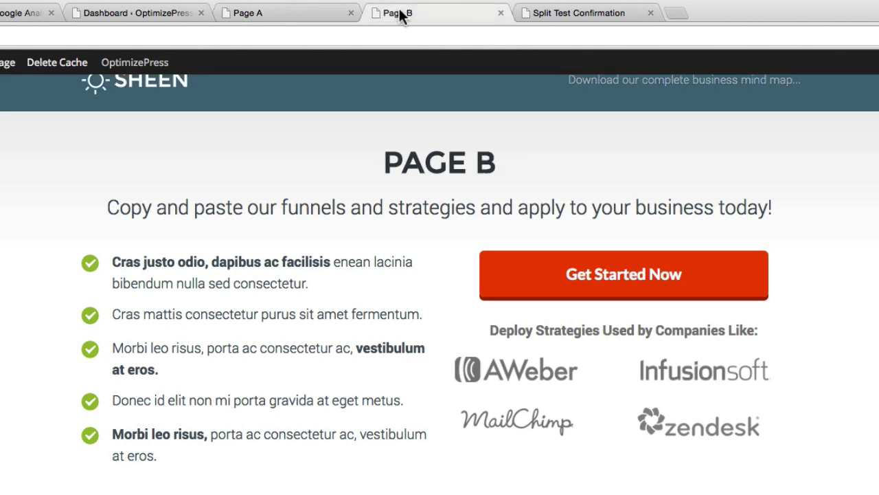
left_click(549, 15)
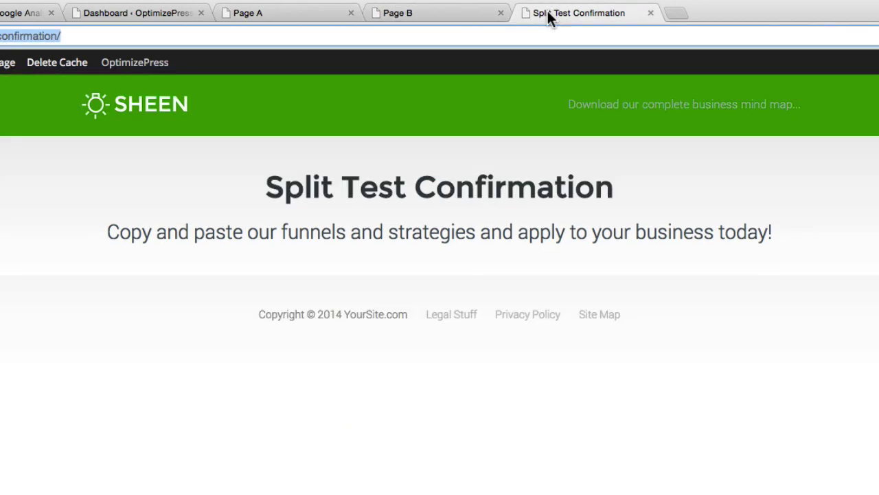
left_click(283, 20)
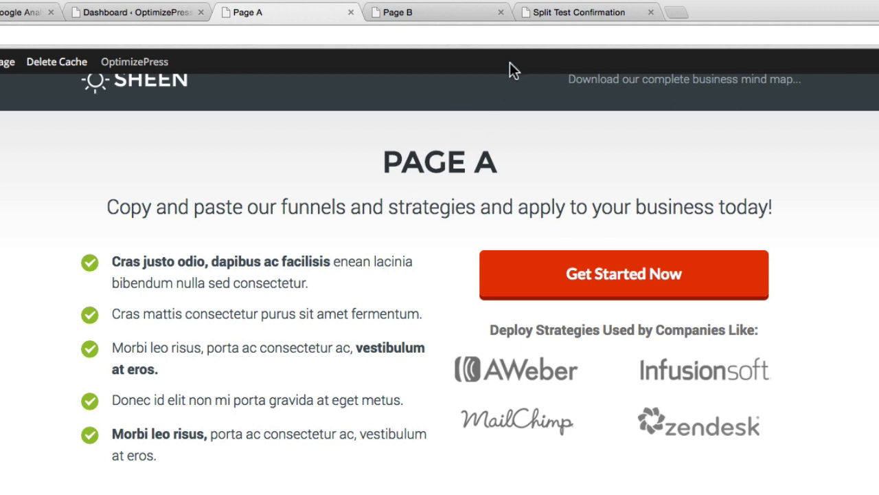
left_click(544, 19)
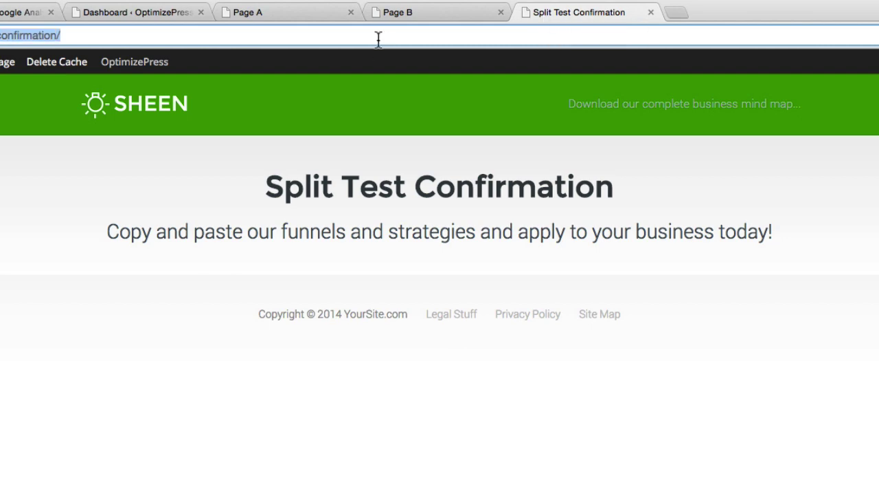
- Open Page A in LiveEditor and open the Optin Box settings attached to the Get Started Now button
left_click(298, 17)
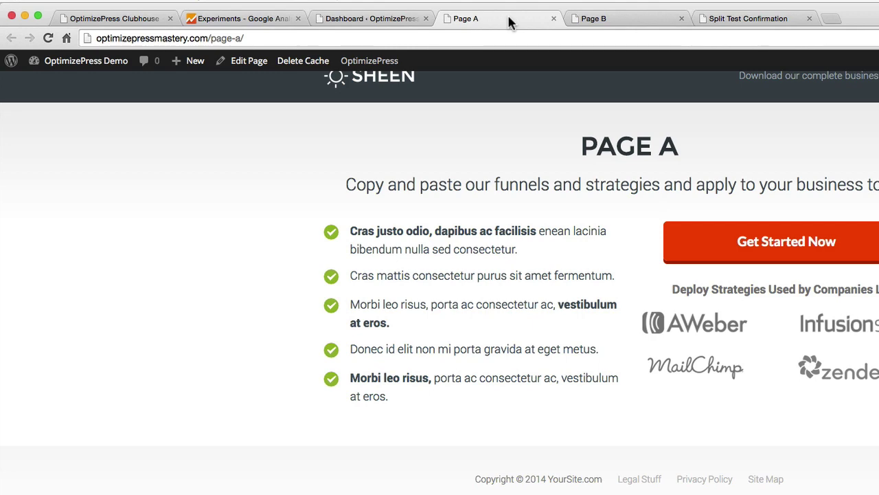
scroll(542, 281, "up", 2)
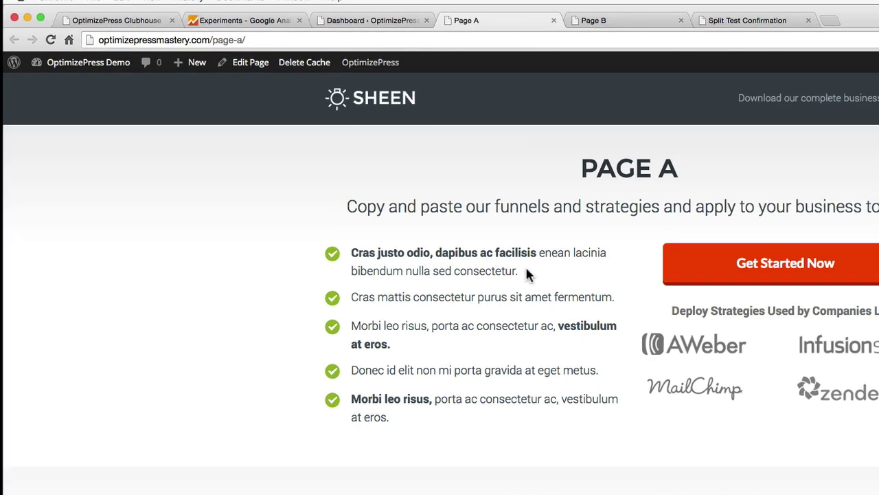
mouse_move(375, 65)
left_click(375, 87)
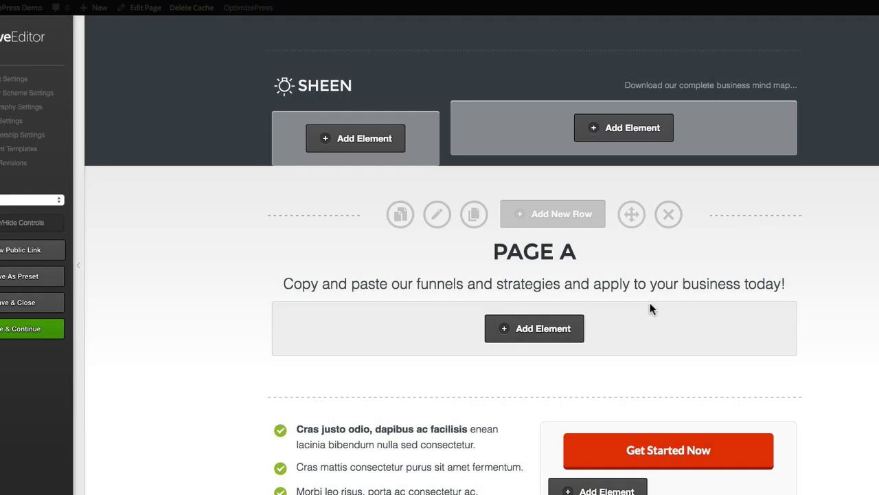
scroll(846, 412, "down", 3)
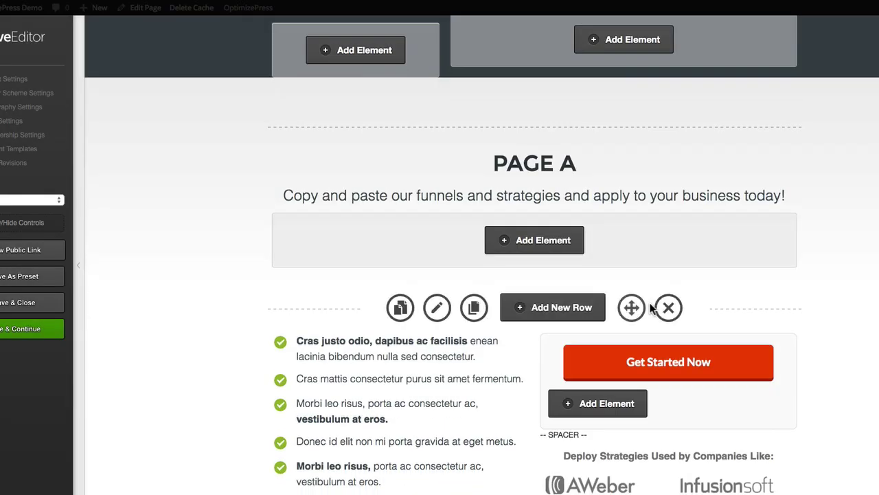
left_click(719, 345)
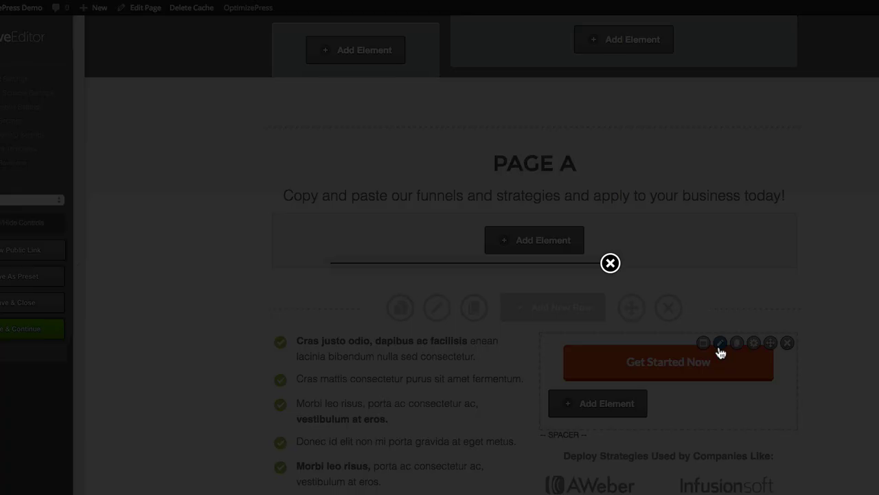
left_click(522, 209)
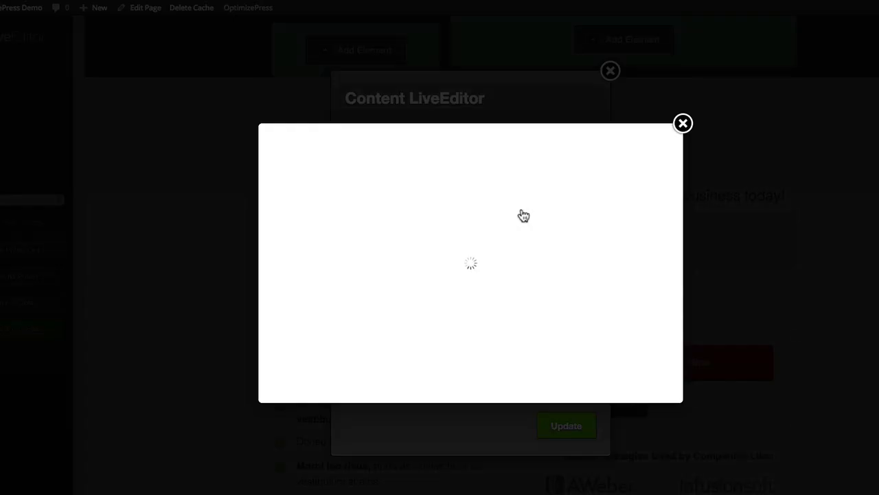
left_click(379, 251)
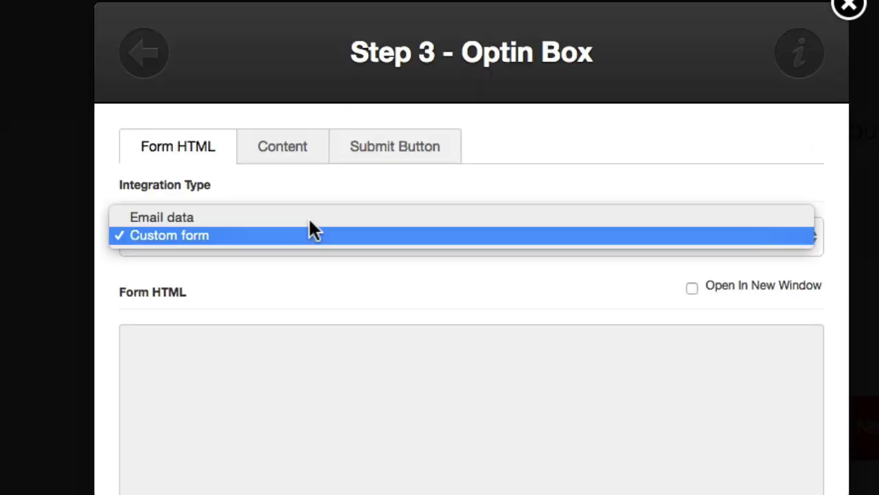
left_click(260, 217)
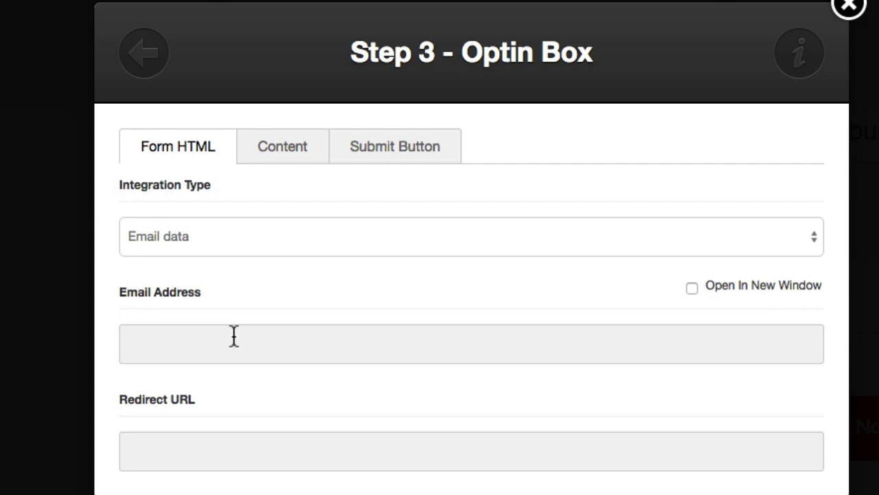
scroll(232, 332, "down", 5)
left_click(215, 290)
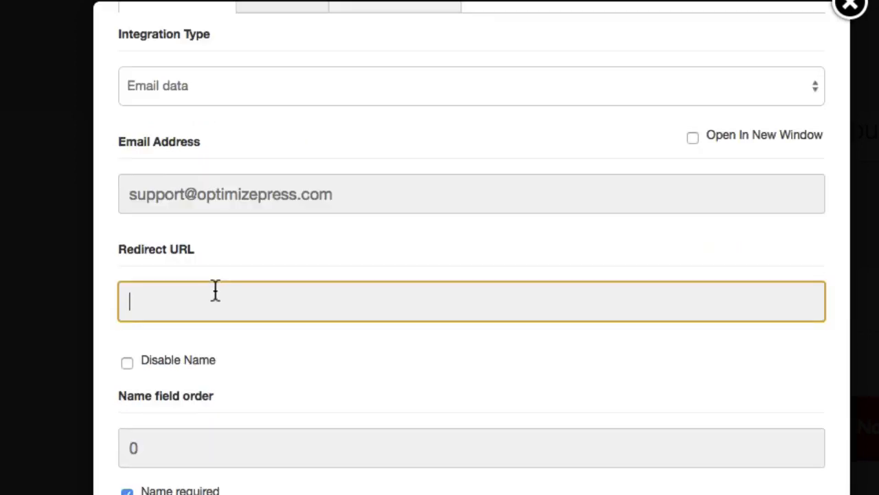
type("http://optimizepressmastery.com/split-test-confirmation/")
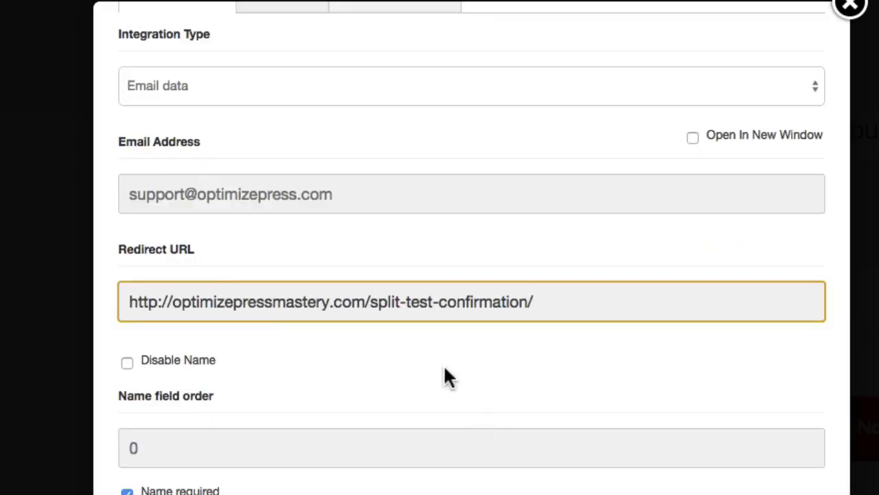
- Set the optin box's name field order to 1 and email field order to 2, insert it, and save and close Page A
scroll(445, 371, "down", 2)
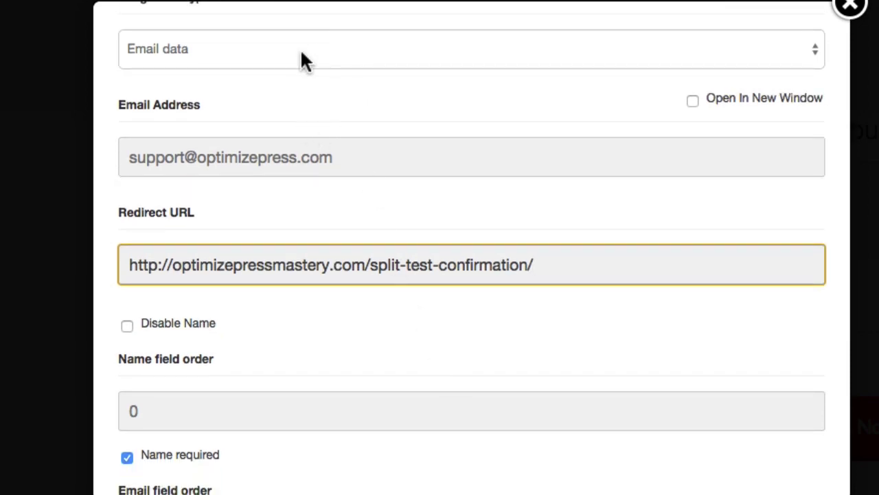
scroll(345, 333, "down", 5)
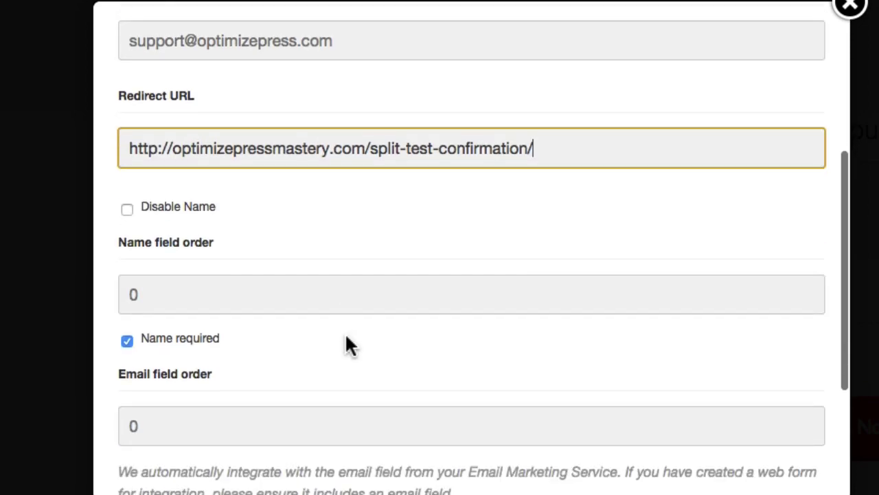
left_click(249, 253)
key("BackSpace")
type("1")
double_click(208, 375)
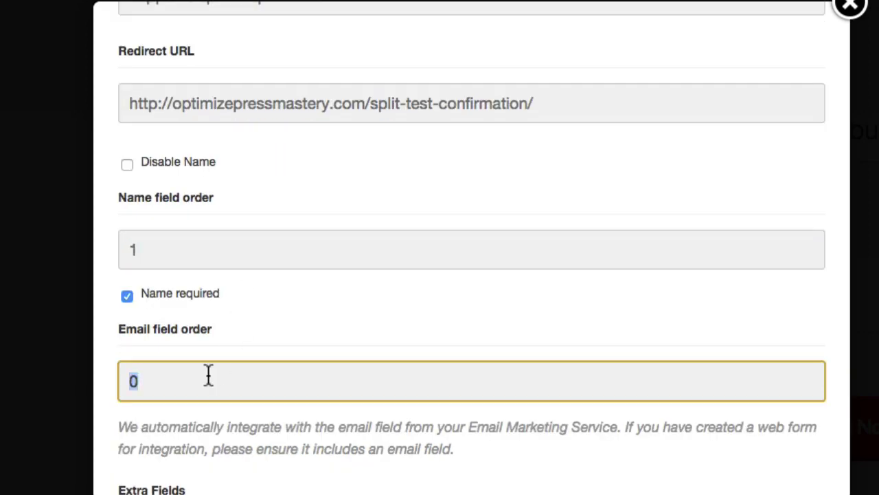
type("2")
scroll(377, 313, "down", 5)
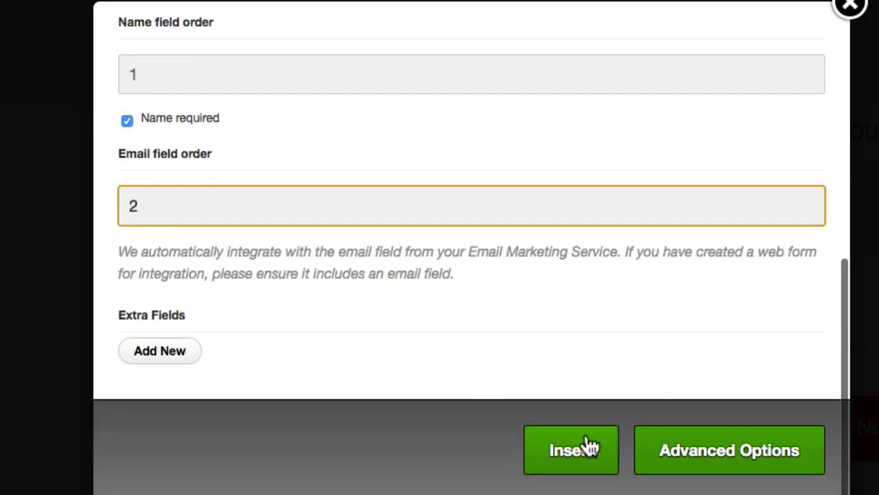
left_click(584, 444)
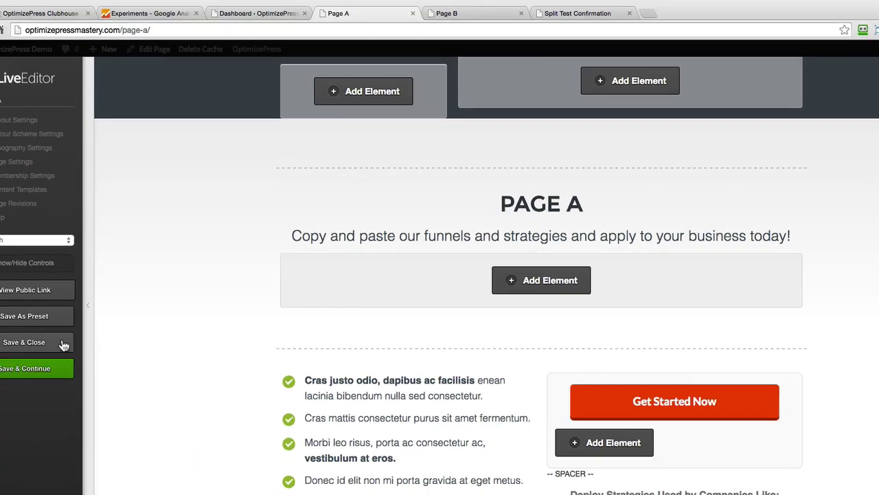
left_click(62, 344)
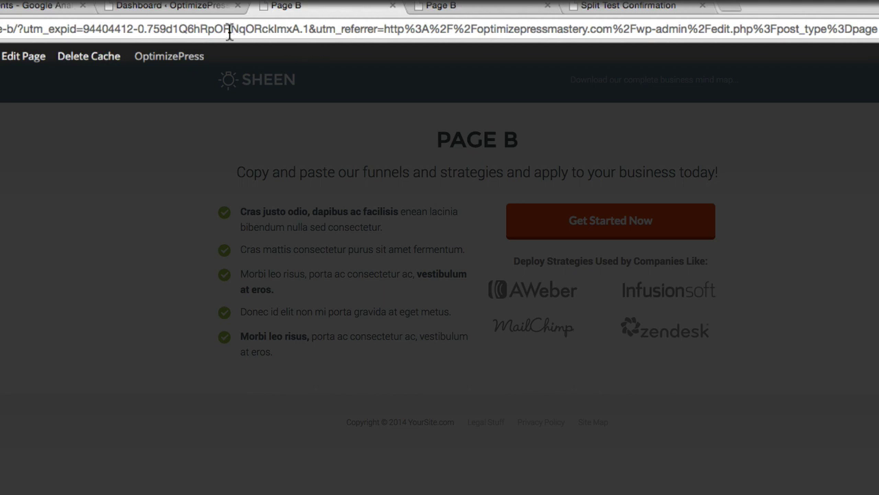
- Examine the experiment parameters in the redirected page's URL and open the Split Test 1 report in Google Analytics
left_click_drag(24, 29, 876, 29)
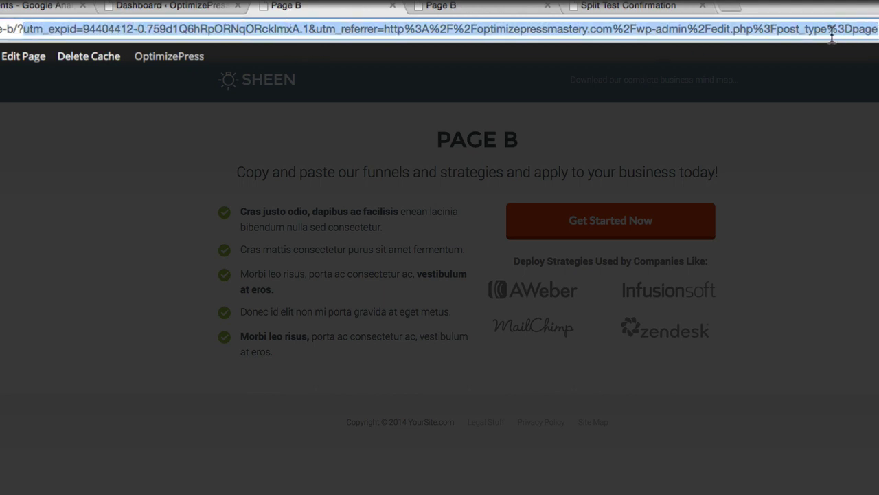
left_click(179, 192)
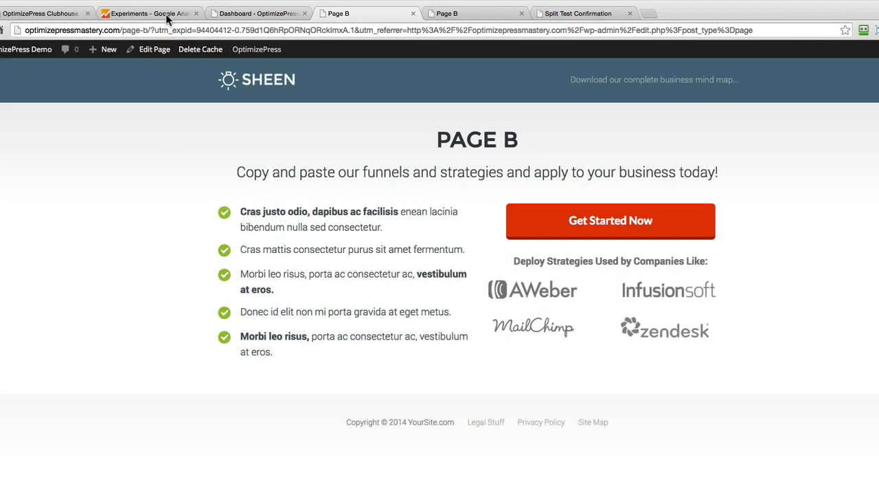
left_click(167, 16)
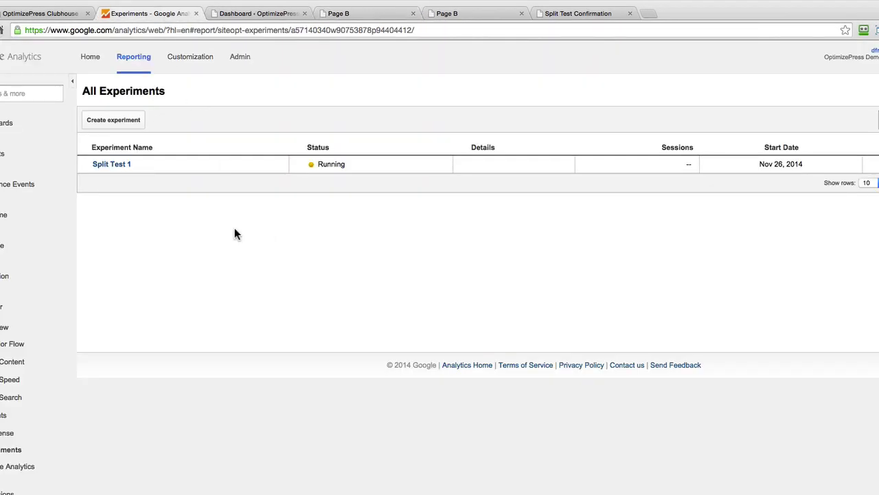
left_click(127, 166)
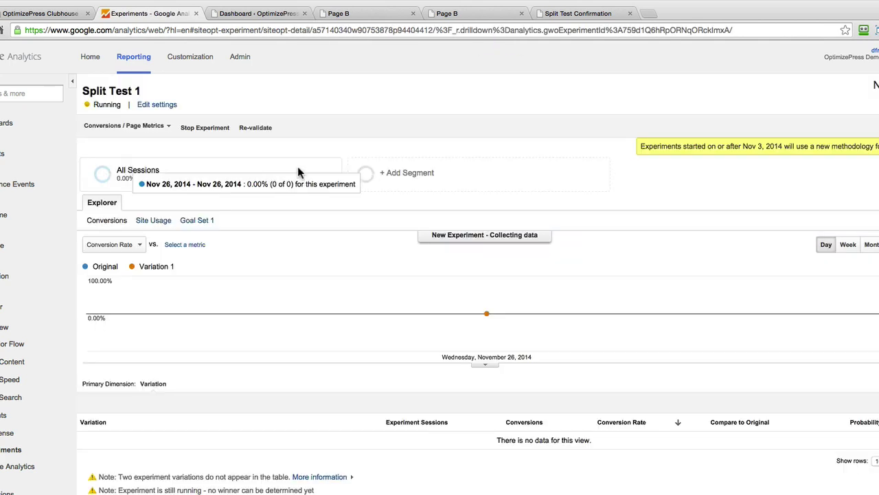